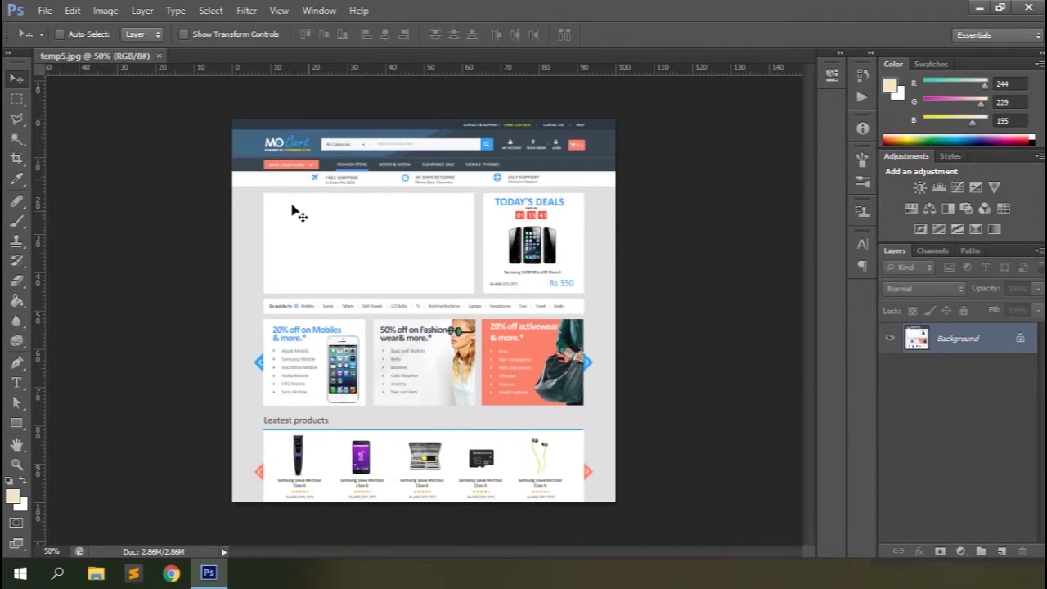
# Step: Select the Slice Tool from the Crop tool group in the toolbar
pyautogui.click(16, 139)
pyautogui.click(16, 163)
pyautogui.moveTo(14, 168); pyautogui.dragTo(94, 175)
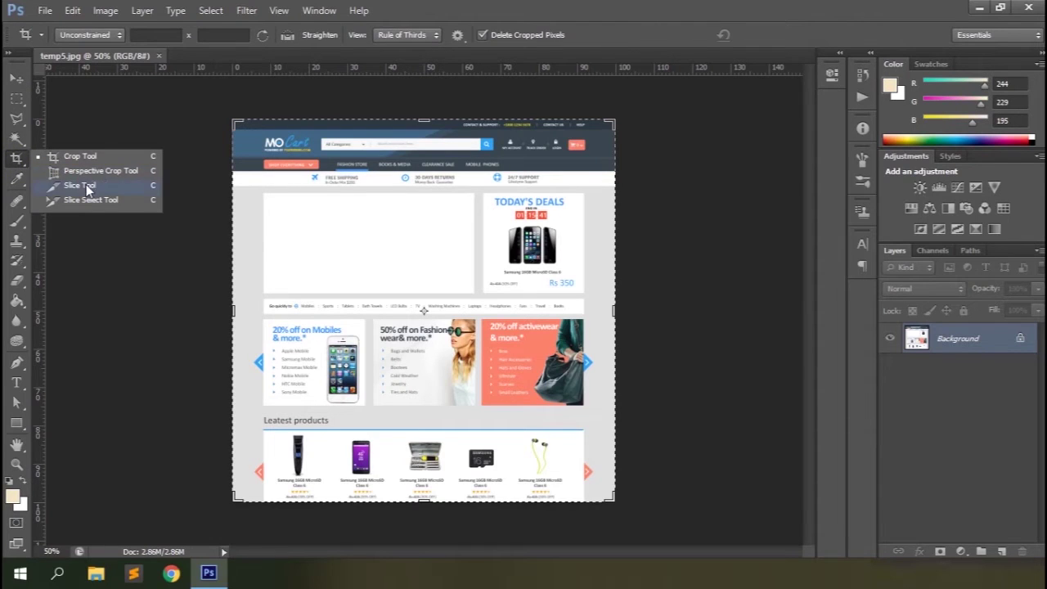
pyautogui.click(86, 185)
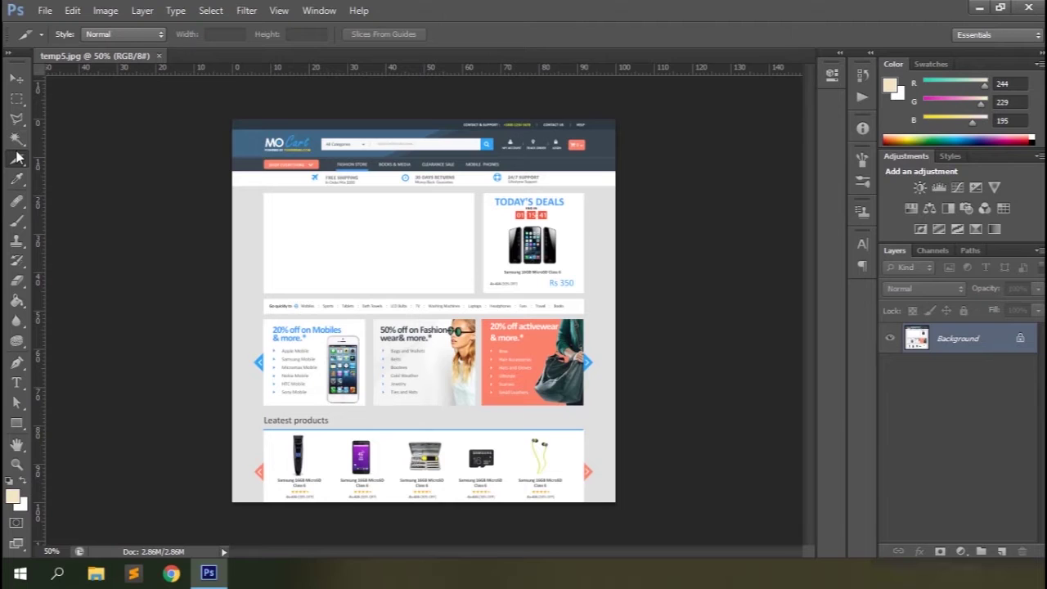
# Step: Draw slices around the deal phone, banner iPhone, trimmer, purple phone, toolkit, memory card and earphones
pyautogui.moveTo(504, 226); pyautogui.dragTo(567, 261)
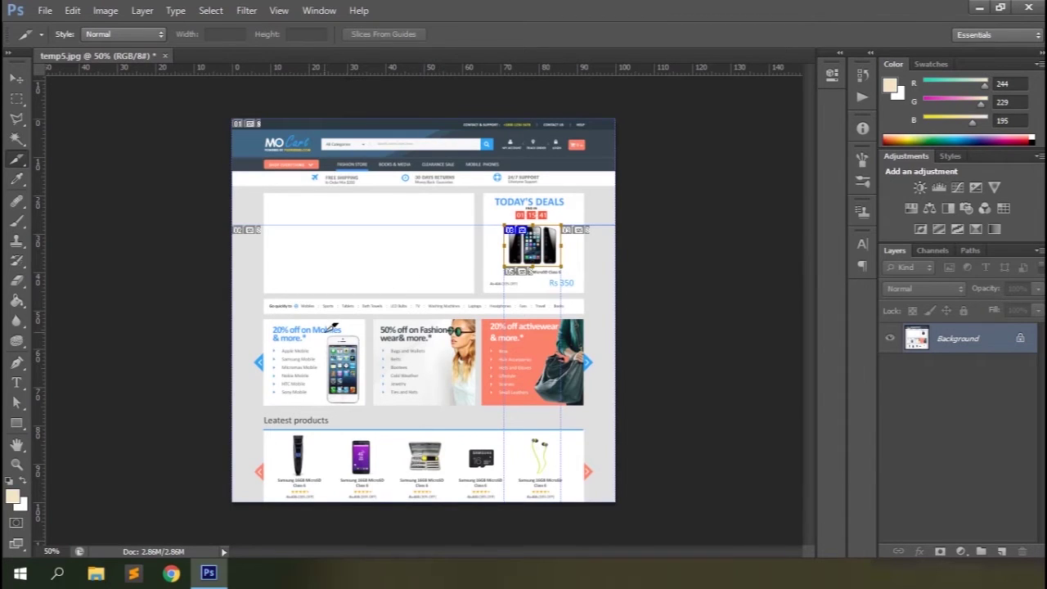
pyautogui.moveTo(323, 333); pyautogui.dragTo(364, 405)
pyautogui.moveTo(288, 431); pyautogui.dragTo(310, 483)
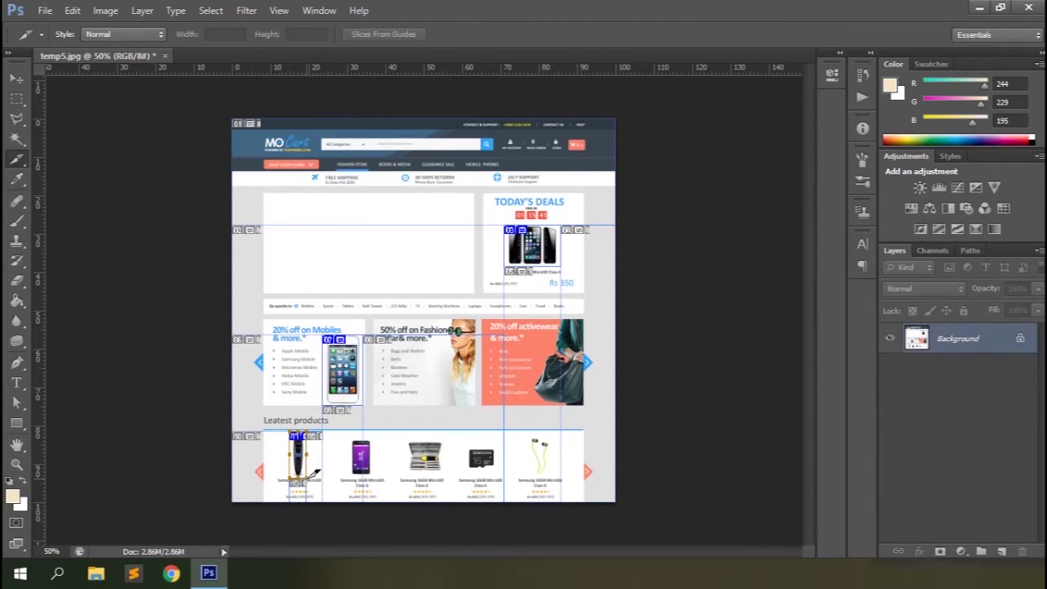
pyautogui.moveTo(349, 431); pyautogui.dragTo(378, 483)
pyautogui.moveTo(401, 432)
pyautogui.mouseDown()
pyautogui.moveTo(448, 467)
pyautogui.moveTo(445, 477)
pyautogui.mouseUp()
pyautogui.moveTo(466, 431); pyautogui.dragTo(504, 481)
pyautogui.moveTo(524, 432); pyautogui.dragTo(561, 481)
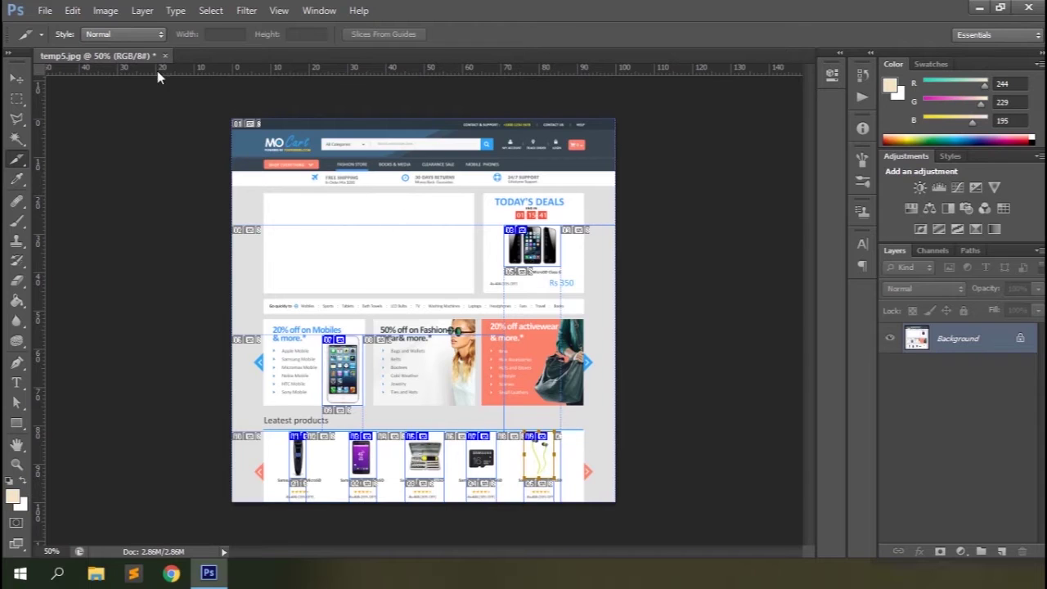
pyautogui.click(139, 34)
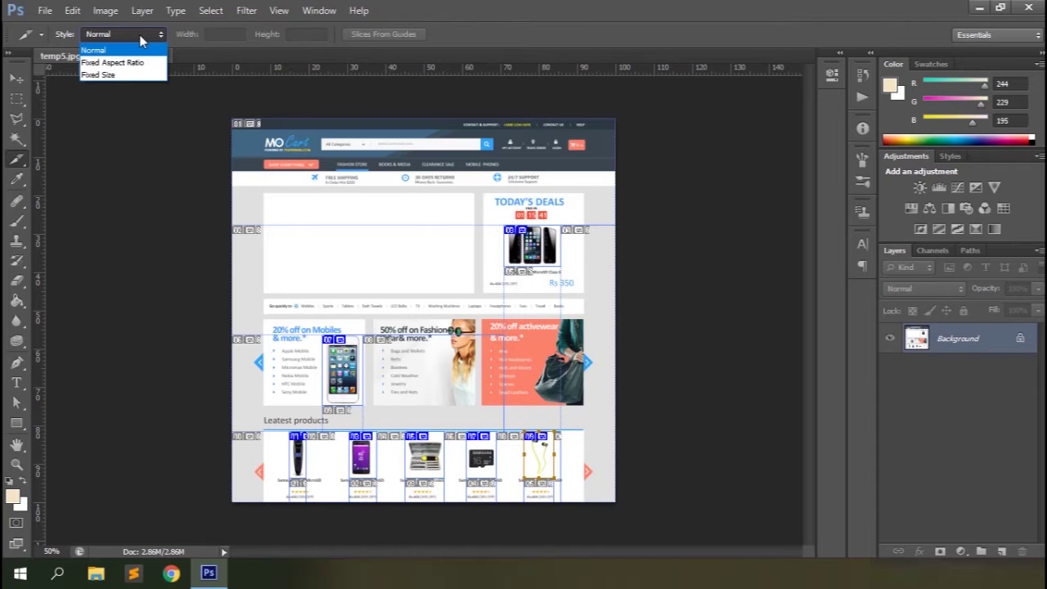
# Step: Keep the Normal slice style and open Slice Options for the earphones slice
pyautogui.click(131, 41)
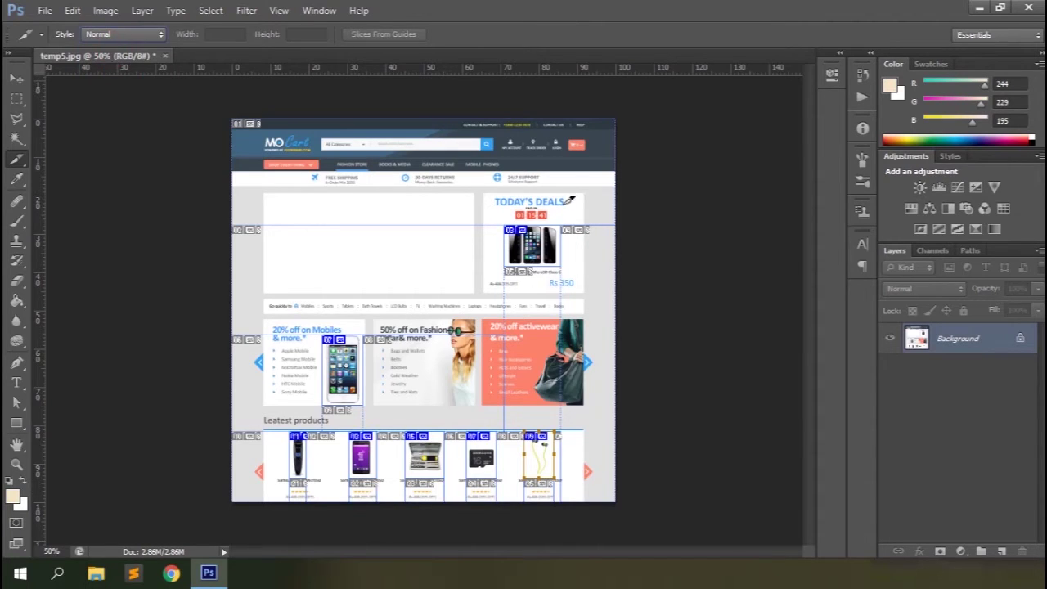
pyautogui.rightClick(538, 459)
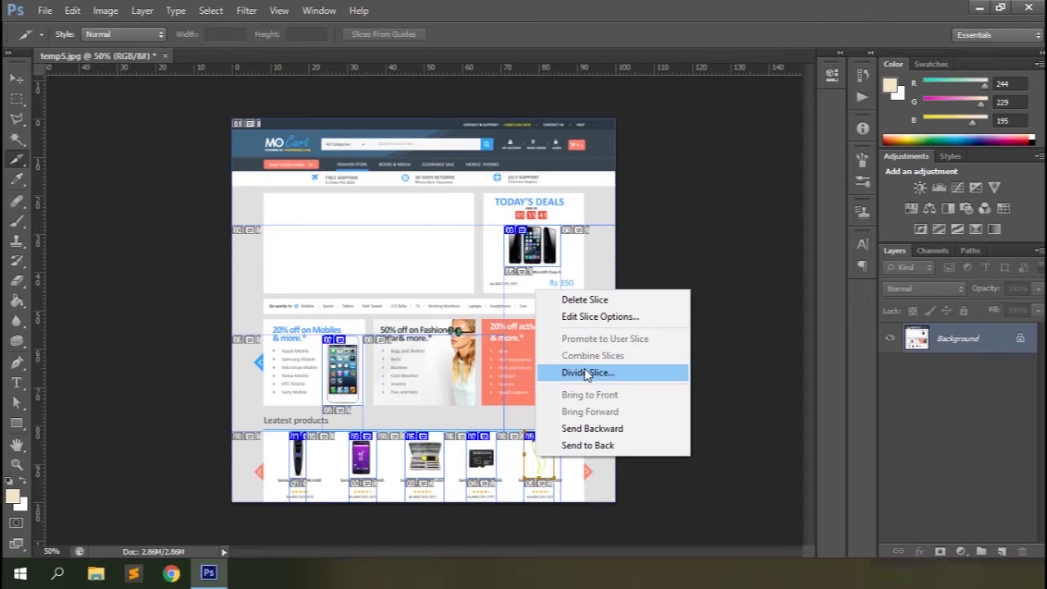
pyautogui.click(600, 319)
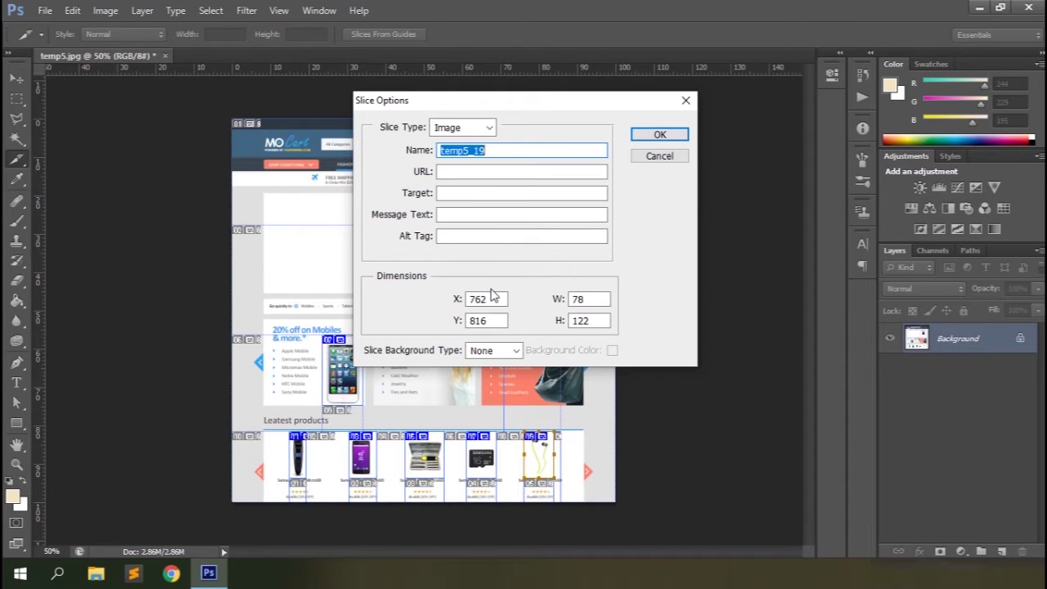
# Step: Review the background type choices and try No Image as the slice type
pyautogui.click(498, 350)
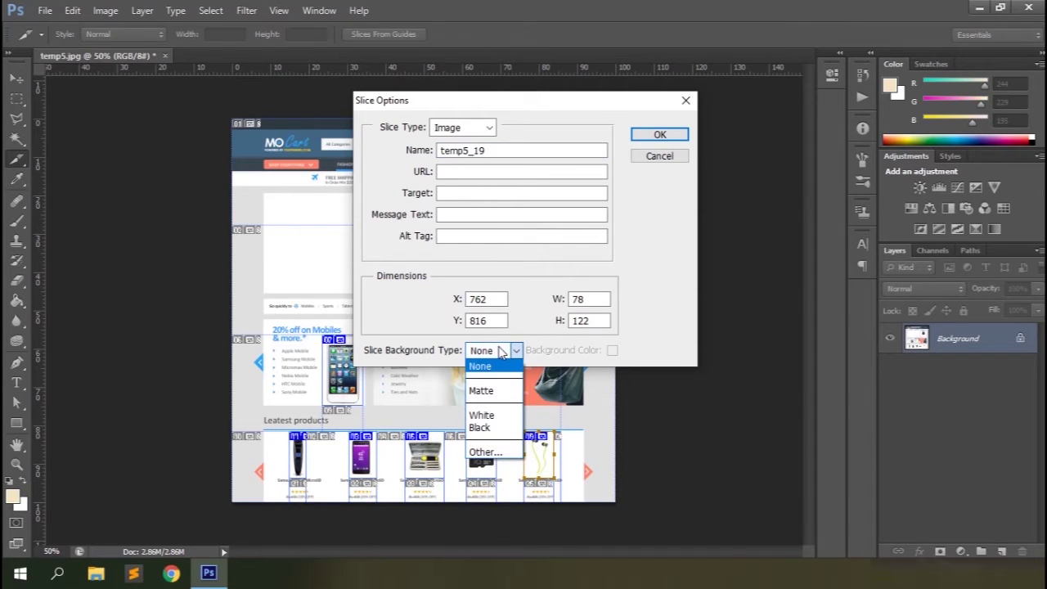
pyautogui.click(483, 365)
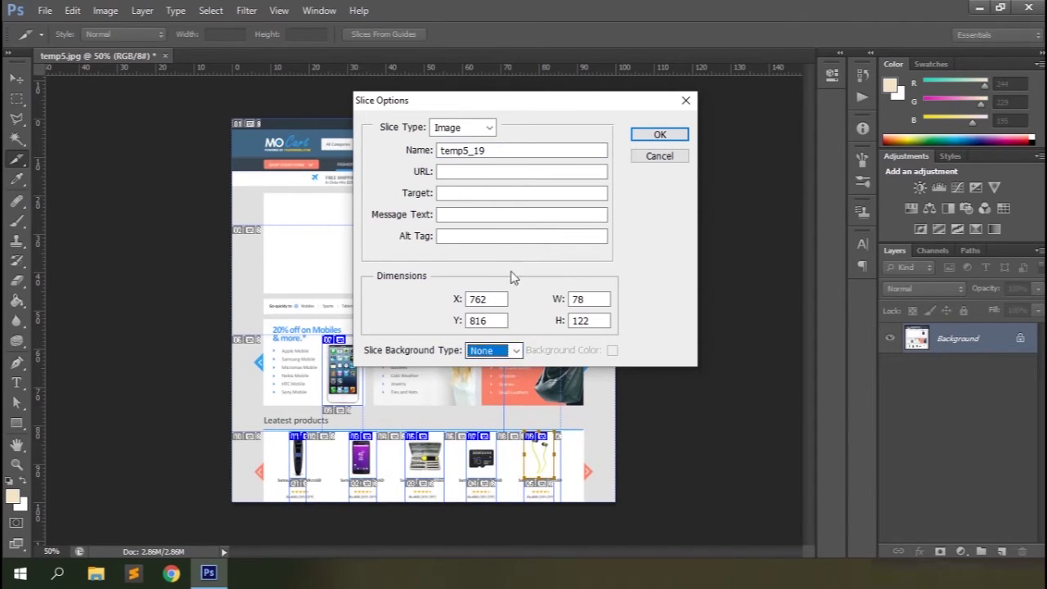
pyautogui.click(491, 128)
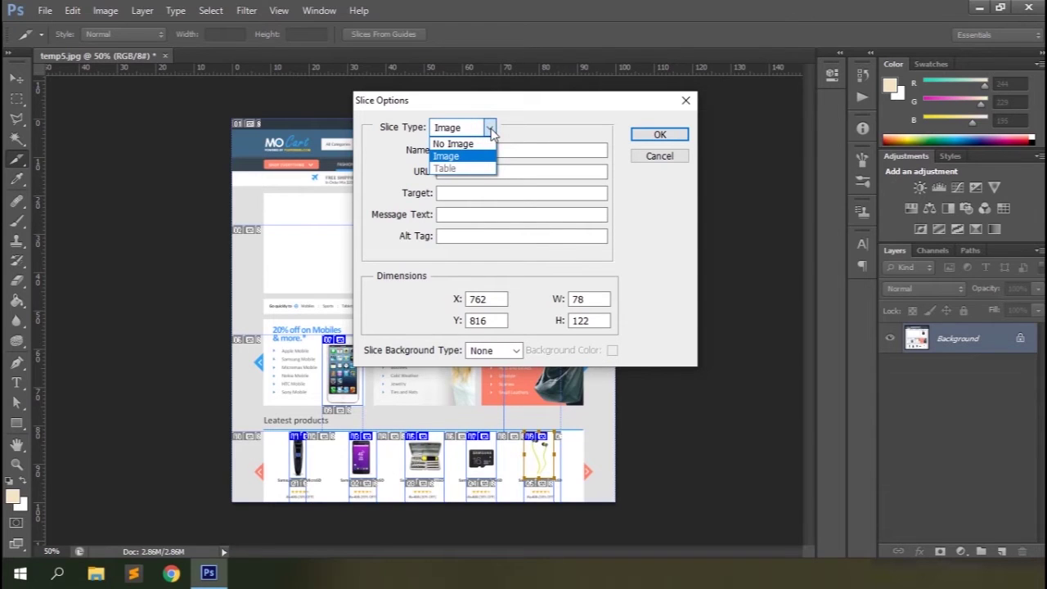
pyautogui.click(452, 144)
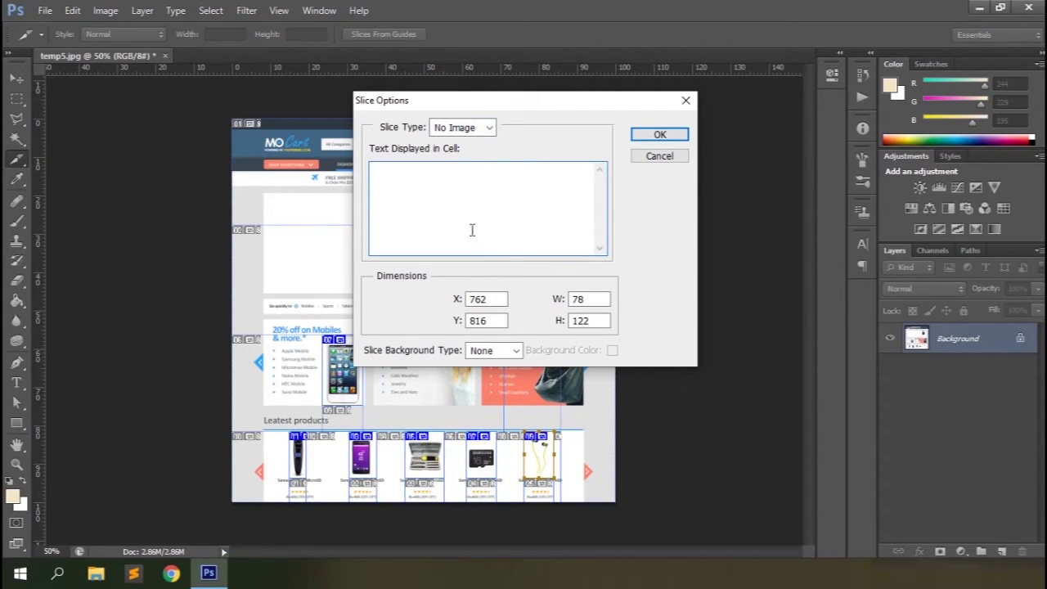
# Step: Set temp5_19 back to an Image slice and cancel Slice Options
pyautogui.click(477, 128)
pyautogui.click(446, 167)
pyautogui.click(490, 129)
pyautogui.click(445, 155)
pyautogui.click(638, 155)
pyautogui.rightClick(342, 360)
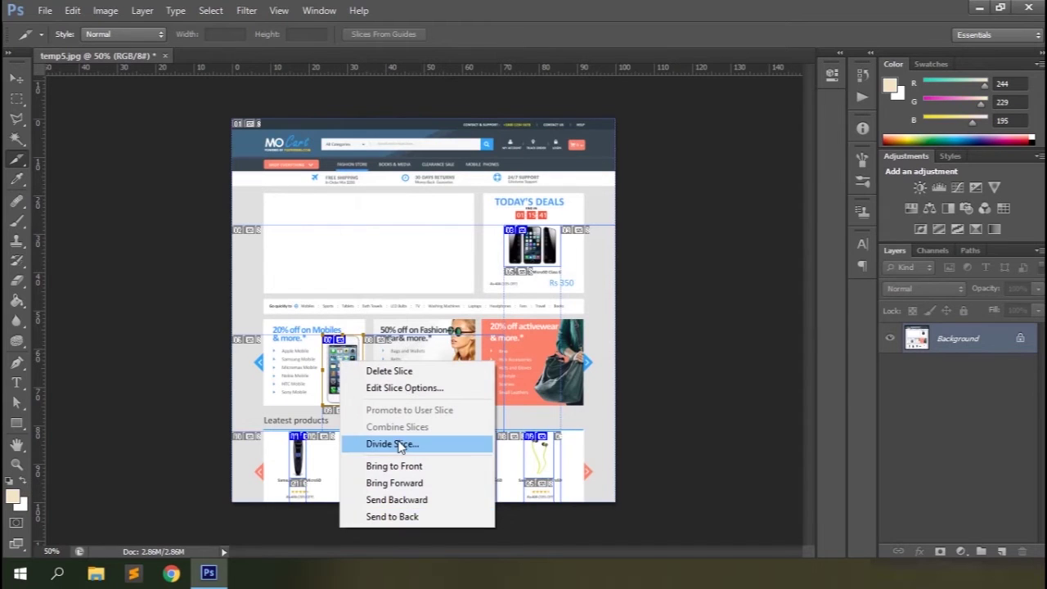
# Step: Try dividing the phone slice horizontally, then cancel without dividing
pyautogui.click(398, 443)
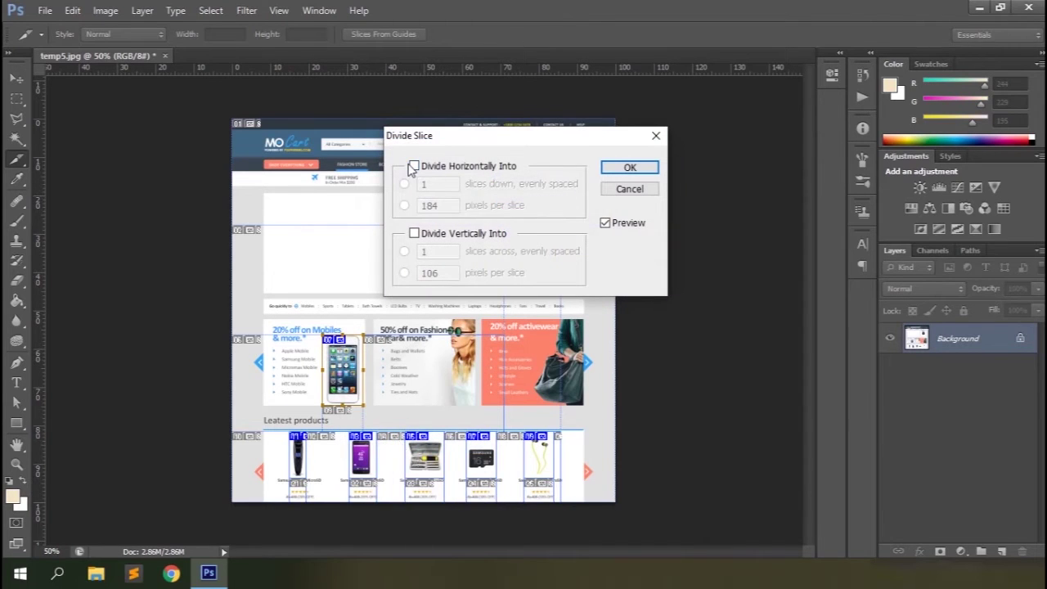
pyautogui.click(414, 166)
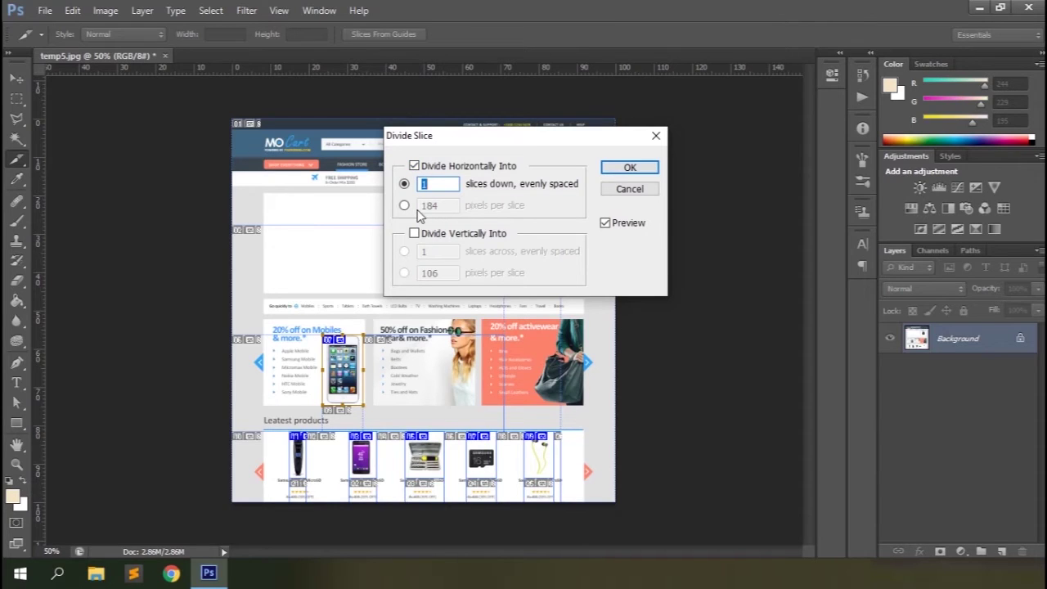
pyautogui.click(609, 191)
# Step: Switch to the Slice Select Tool, select the earphones slice and hide auto slices
pyautogui.moveTo(16, 158); pyautogui.dragTo(59, 202)
pyautogui.rightClick(337, 357)
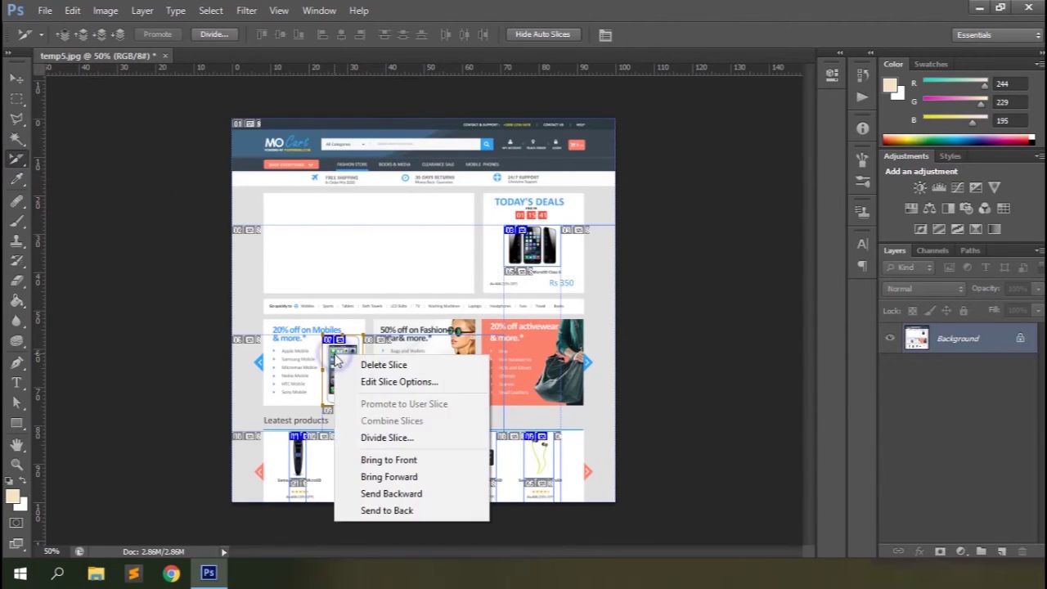
pyautogui.click(536, 448)
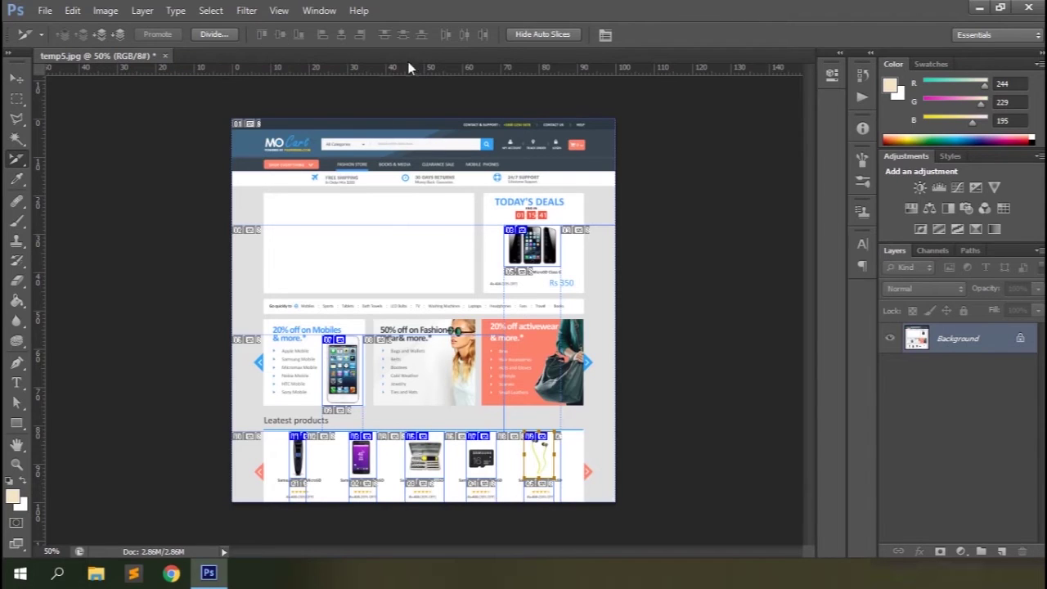
pyautogui.click(539, 35)
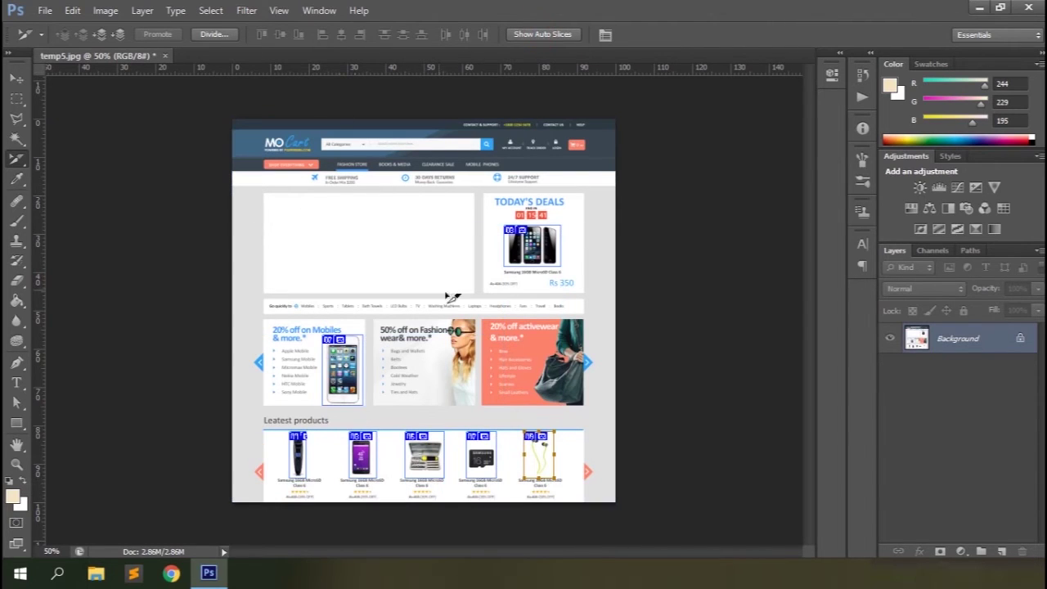
# Step: Open the earphones slice's Slice Options and cancel without changes
pyautogui.click(605, 37)
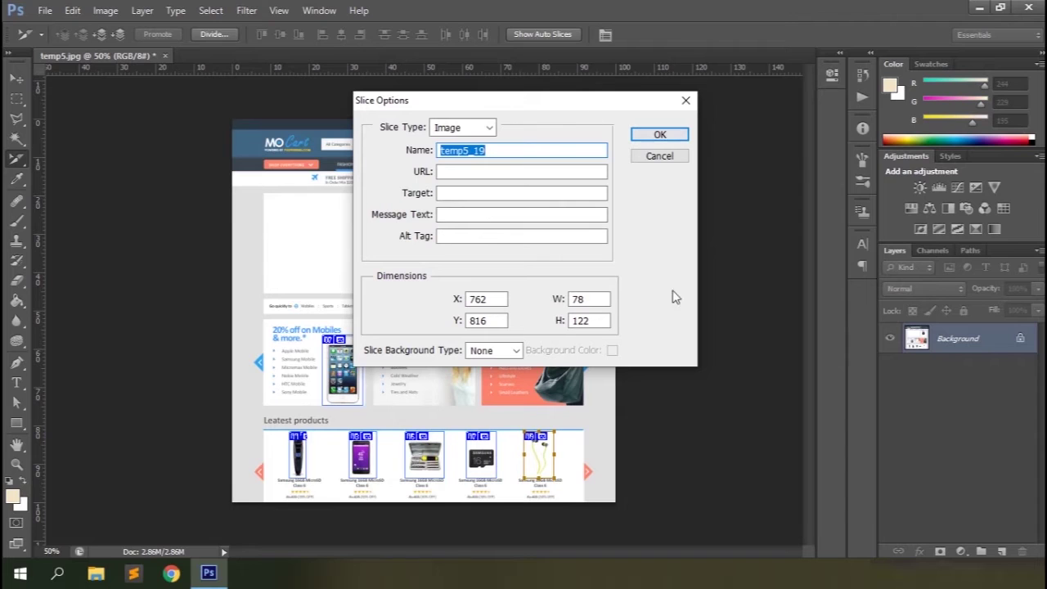
pyautogui.click(640, 163)
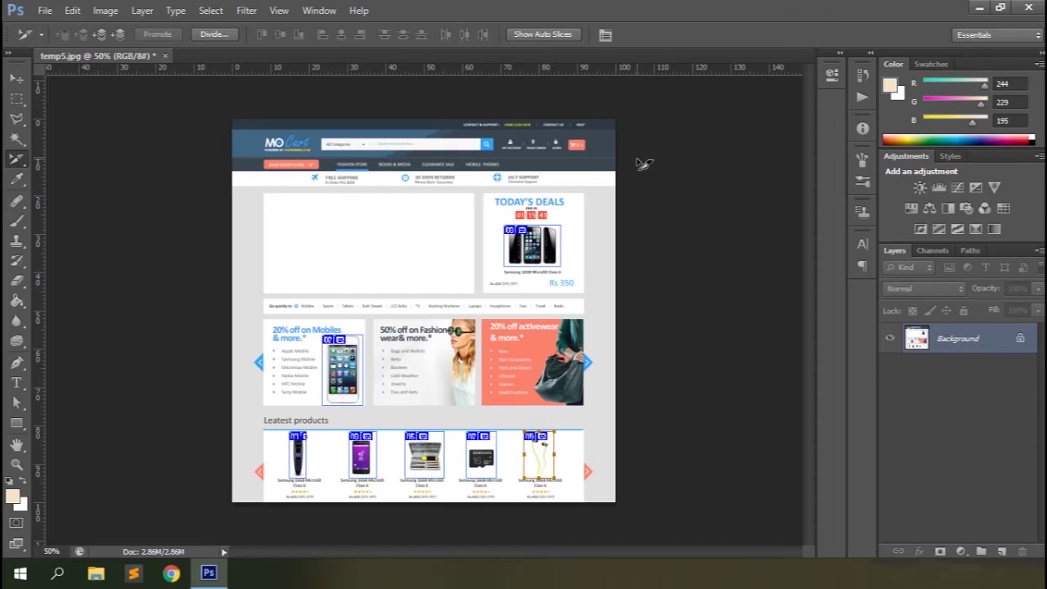
pyautogui.click(45, 11)
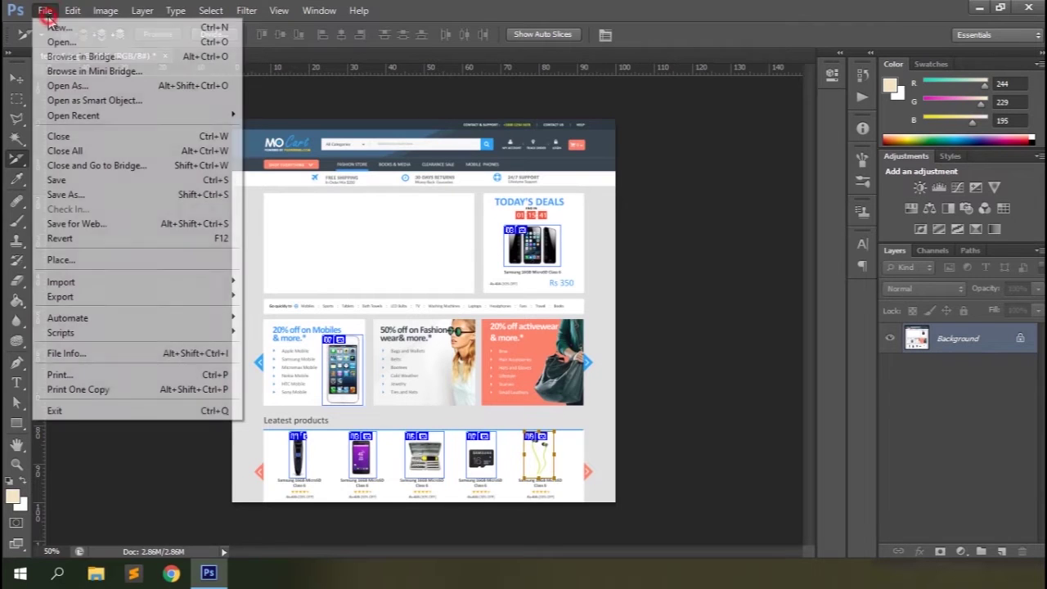
# Step: Open Save for Web and keep the JPEG Low preset
pyautogui.click(70, 223)
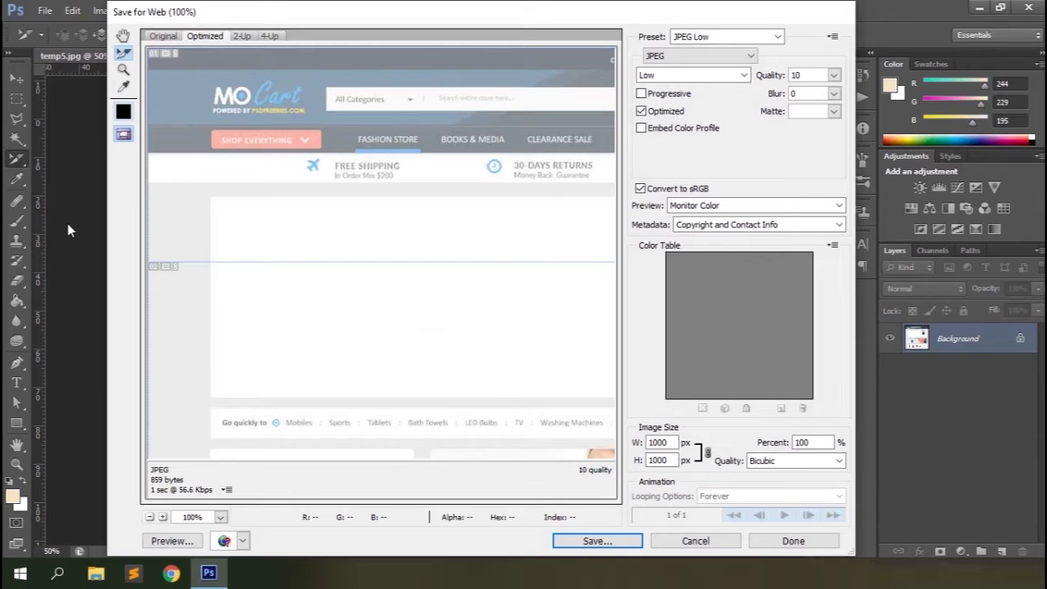
pyautogui.click(730, 38)
pyautogui.click(731, 39)
pyautogui.click(697, 55)
pyautogui.click(699, 56)
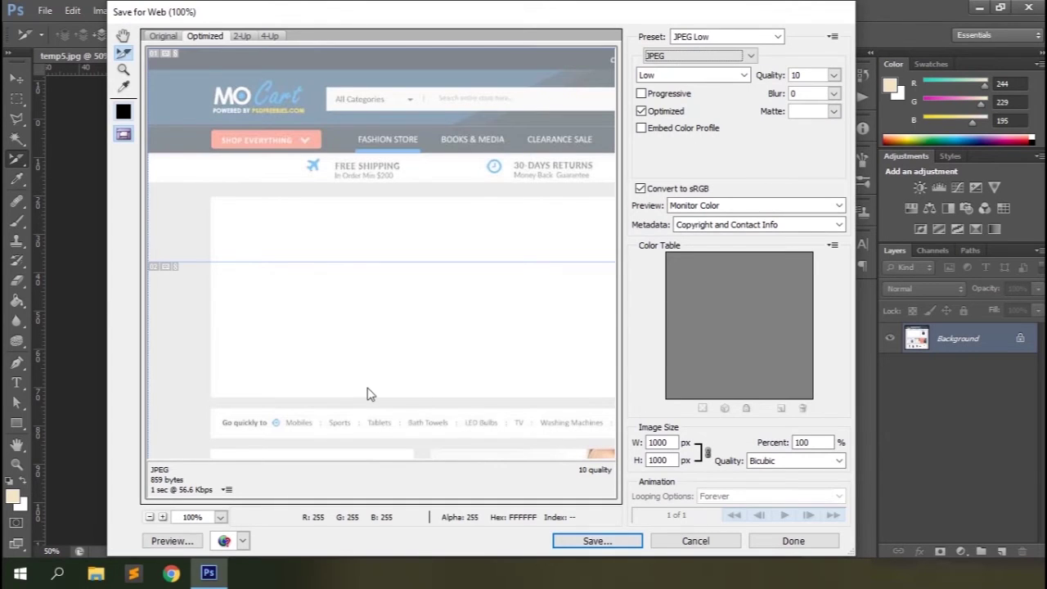
# Step: Pan to Today's Deals, select the fashion banner slice and zoom the preview to 66.7%
pyautogui.click(123, 36)
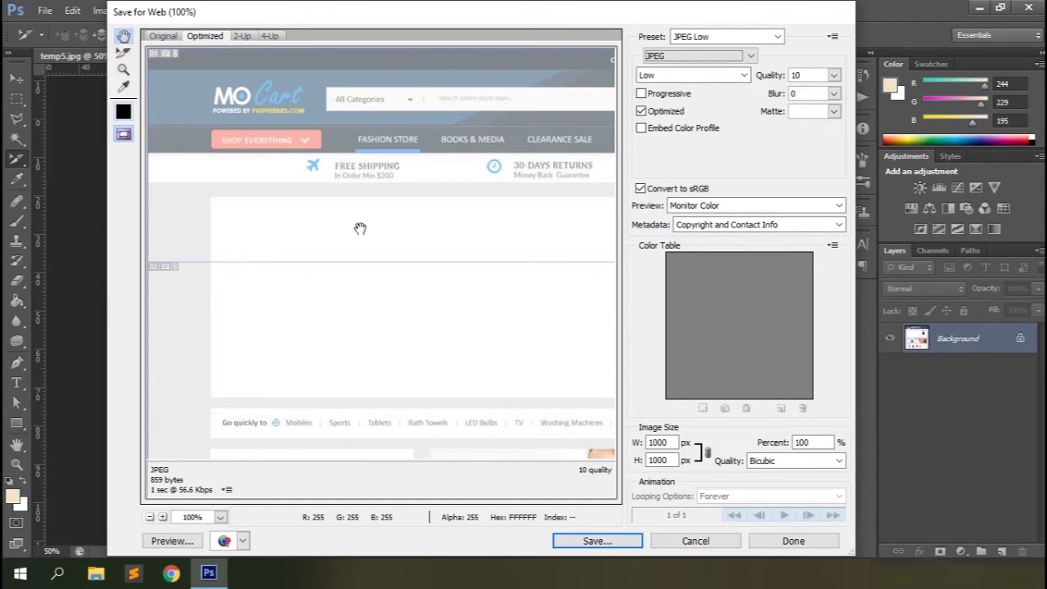
pyautogui.moveTo(450, 161); pyautogui.dragTo(149, 120)
pyautogui.scroll(-4, 313, 221)
pyautogui.press('c')
pyautogui.click(395, 214)
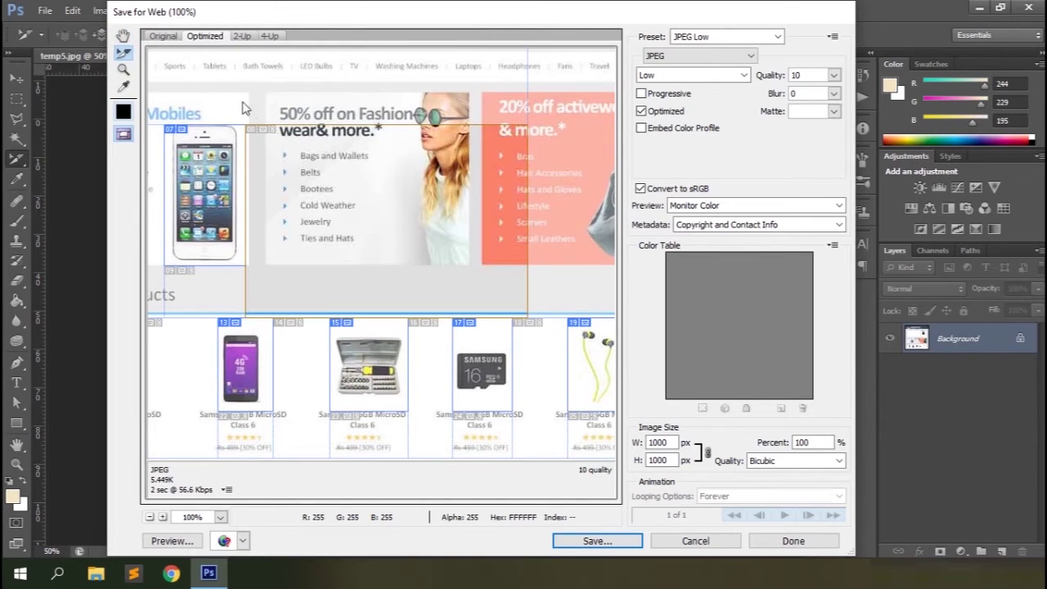
pyautogui.click(123, 70)
pyautogui.keyDown('alt'); pyautogui.click(319, 123); pyautogui.keyUp('alt')
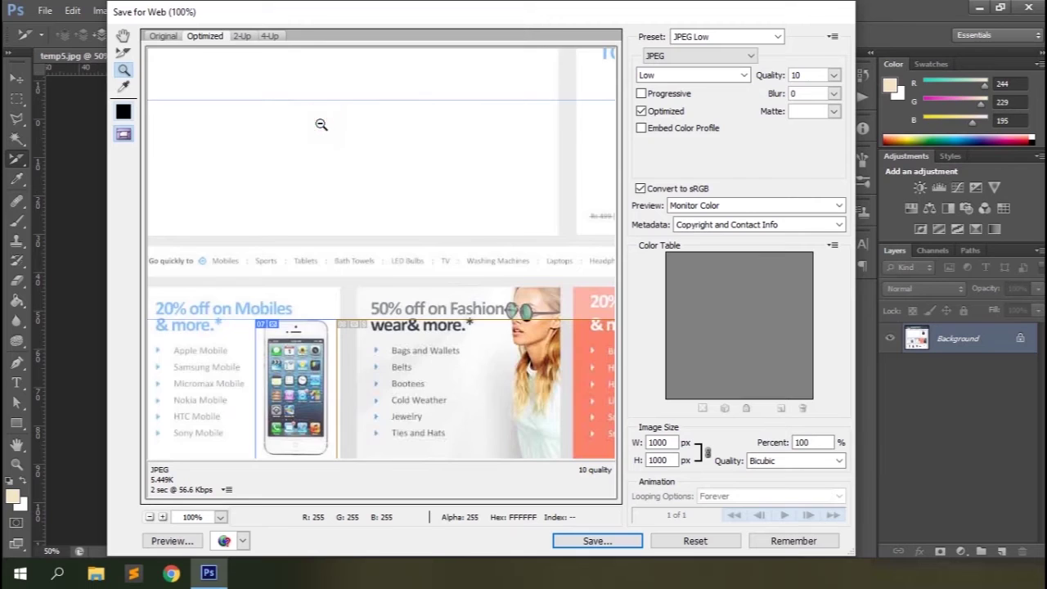
# Step: Sample a logo colour, toggle slice outlines off and on, and open Save
pyautogui.click(123, 87)
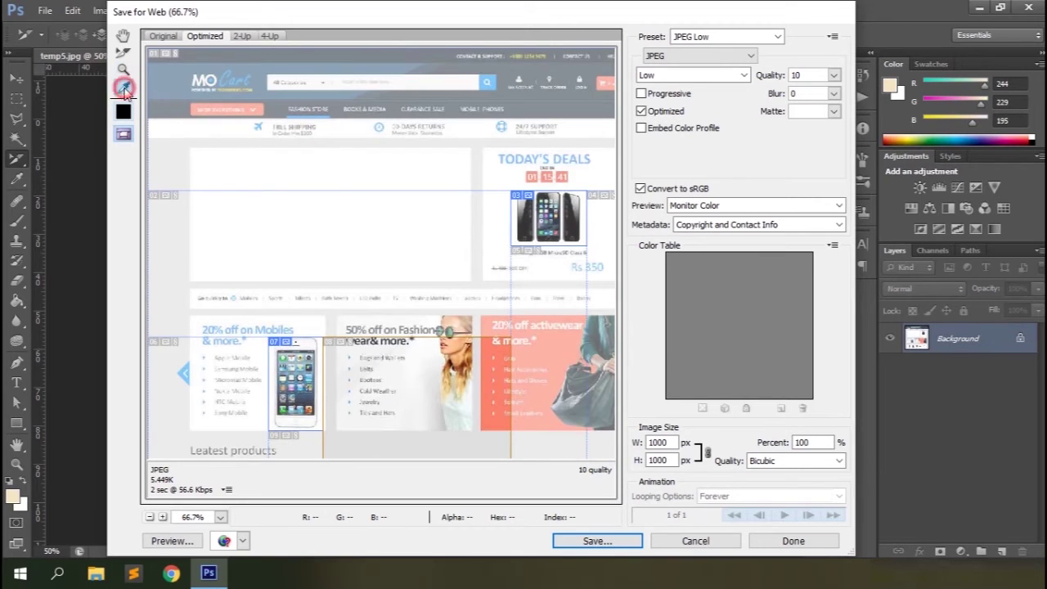
pyautogui.click(188, 85)
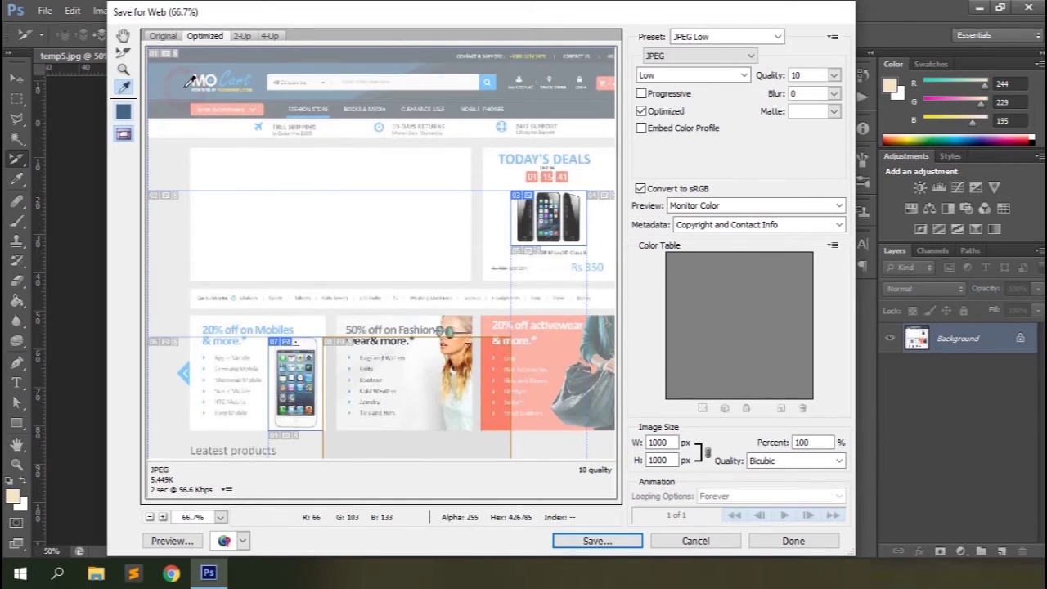
pyautogui.click(124, 136)
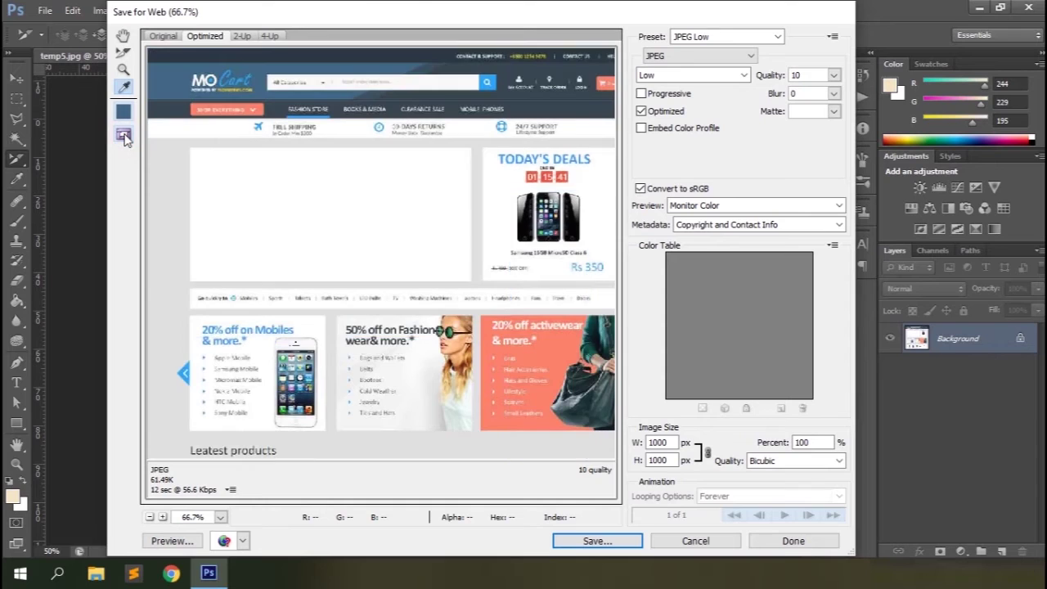
pyautogui.click(124, 136)
pyautogui.click(124, 52)
pyautogui.scroll(-2, 360, 294)
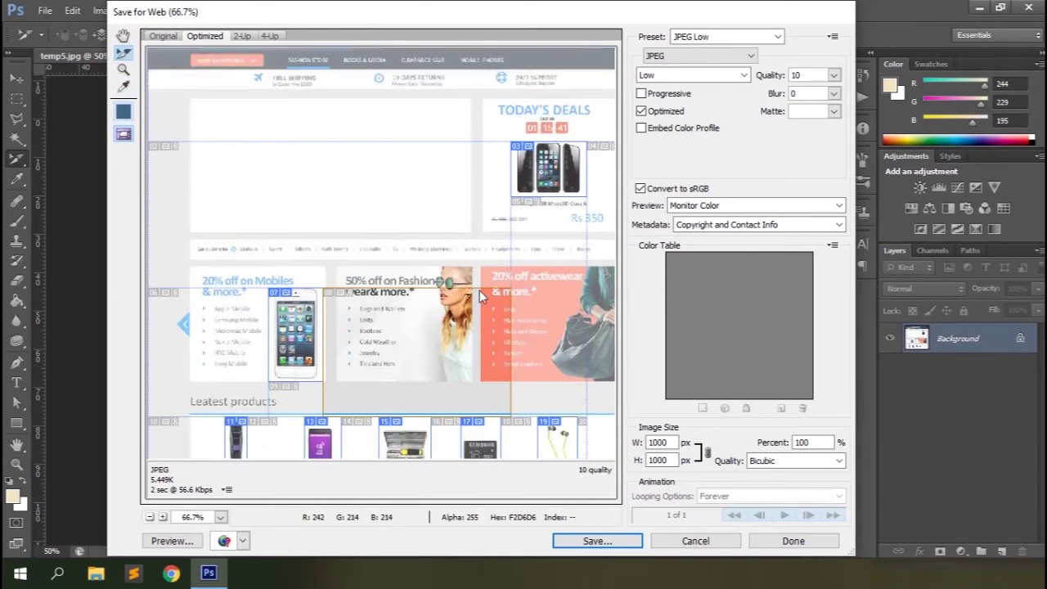
pyautogui.click(596, 541)
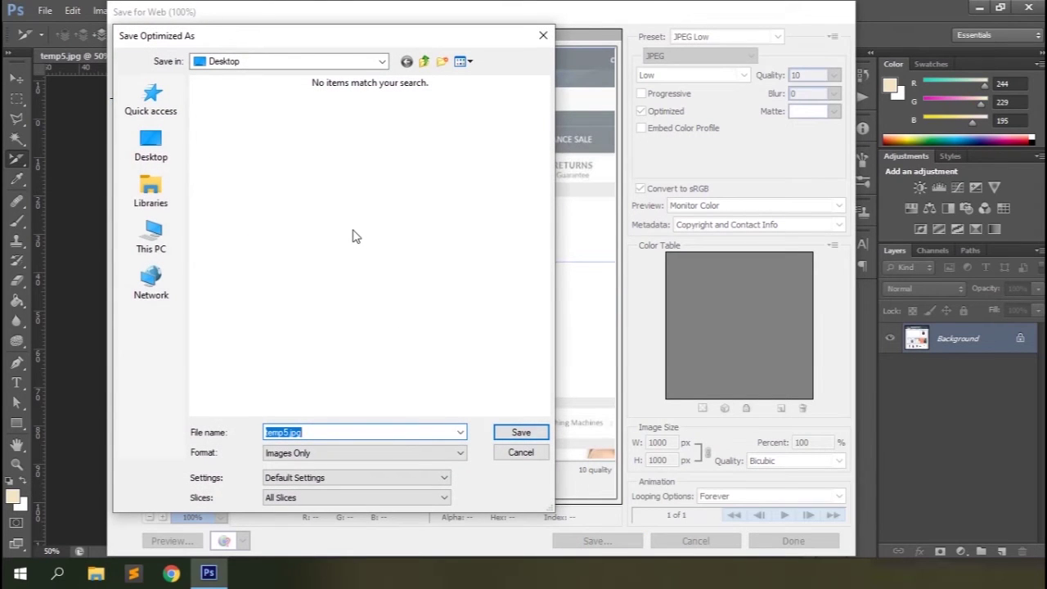
# Step: Name the file 'slice', keeping Images Only format and Default Settings
pyautogui.doubleClick(278, 432)
pyautogui.write('slice')
pyautogui.click(385, 454)
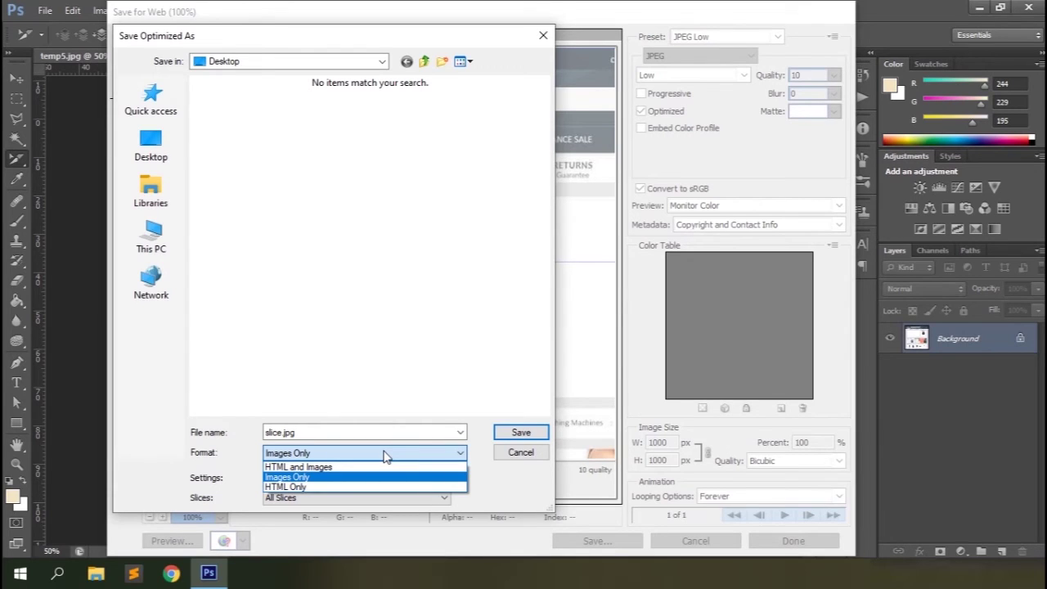
pyautogui.click(487, 468)
pyautogui.click(335, 479)
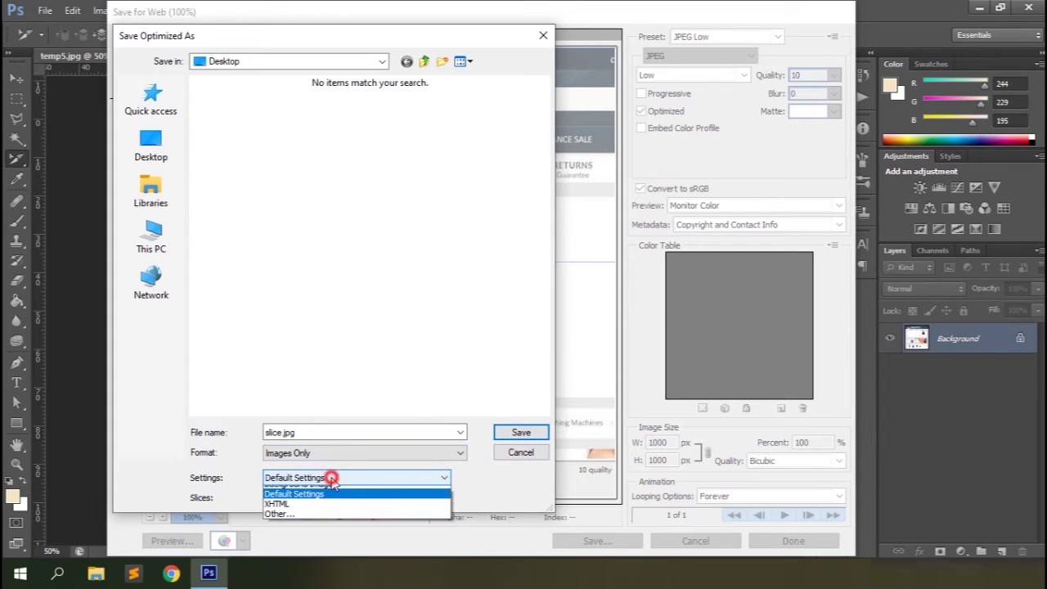
pyautogui.click(335, 481)
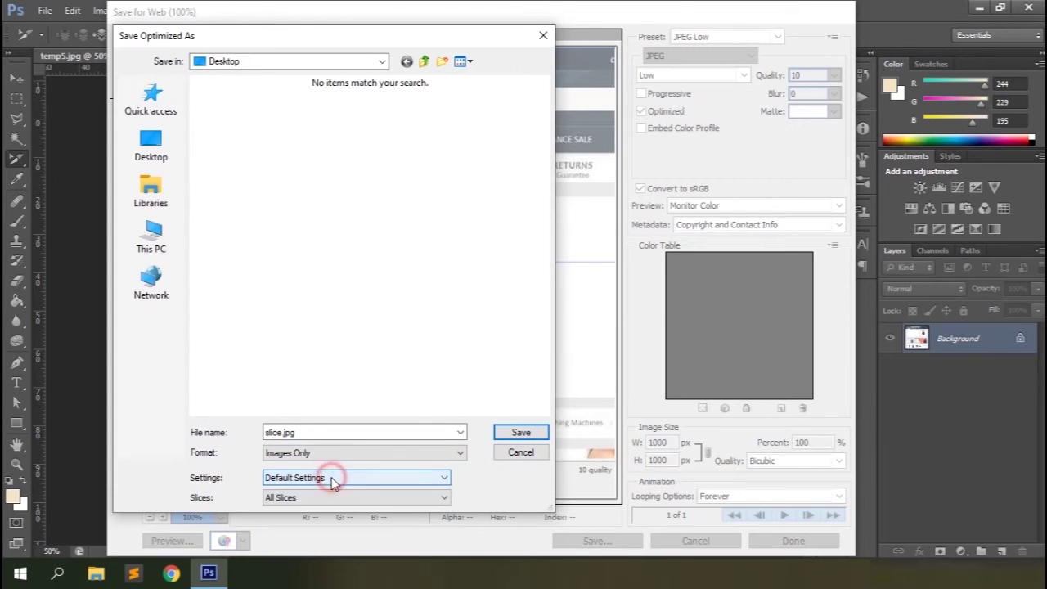
# Step: Set Slices to All User Slices and save the slice images
pyautogui.click(358, 501)
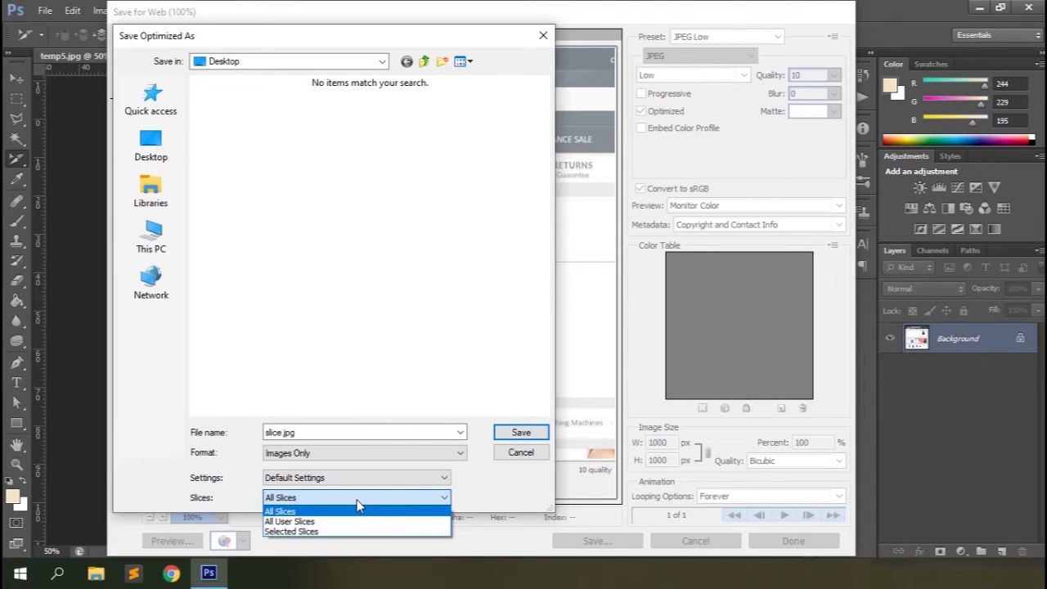
pyautogui.click(303, 522)
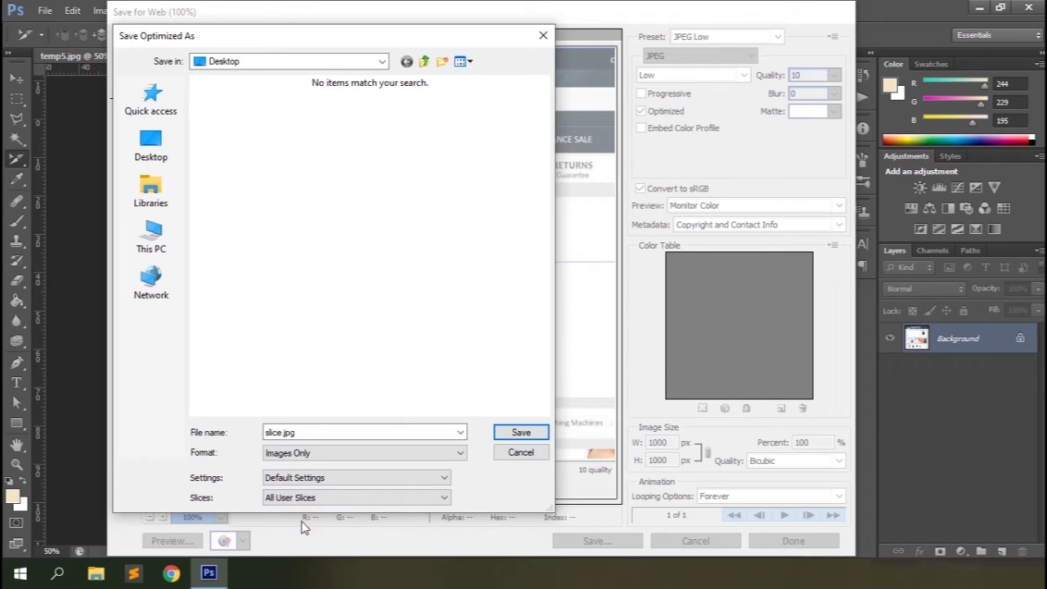
pyautogui.click(510, 432)
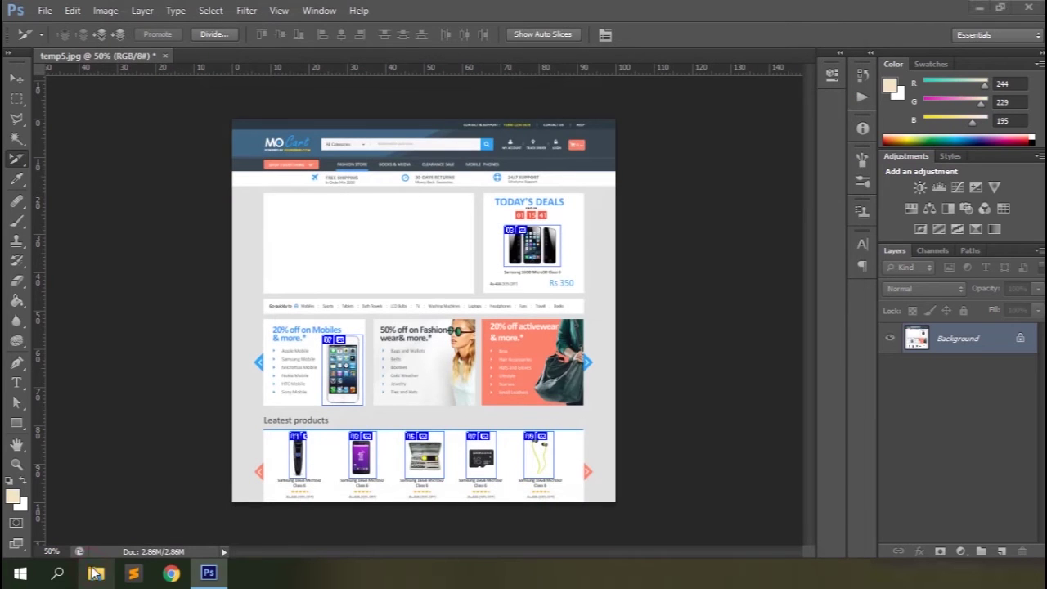
pyautogui.click(96, 573)
# Step: Open the Desktop images folder to check the seven exported slice JPEGs
pyautogui.click(66, 338)
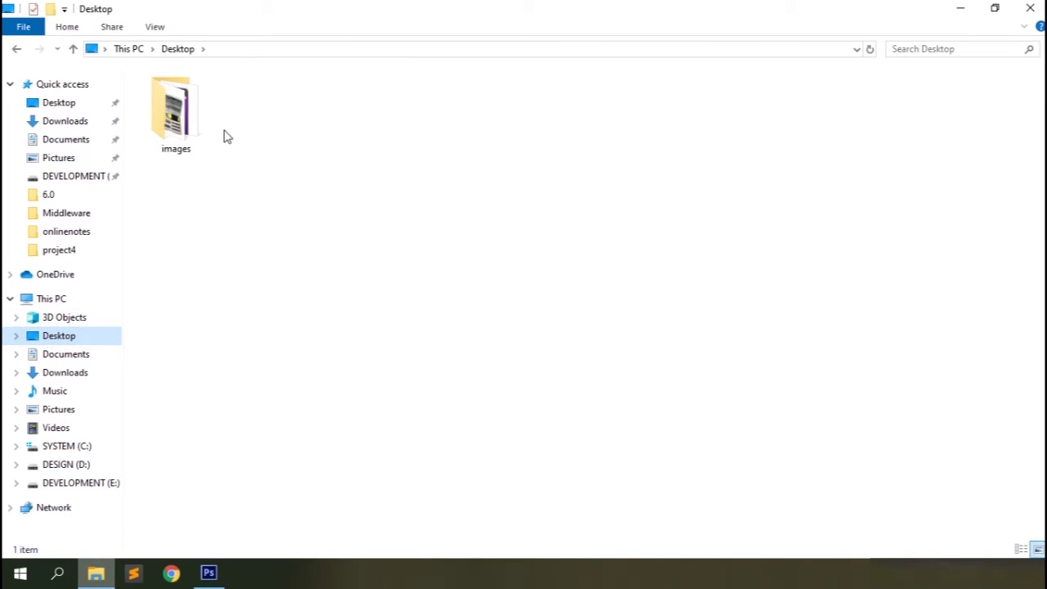
pyautogui.moveTo(177, 123)
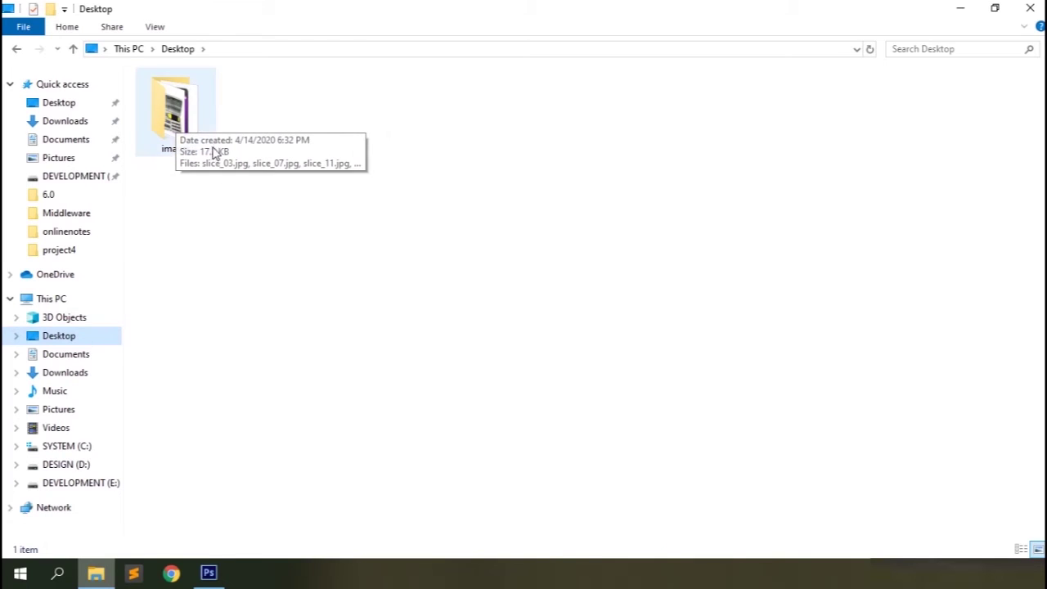
pyautogui.click(195, 128)
pyautogui.doubleClick(196, 127)
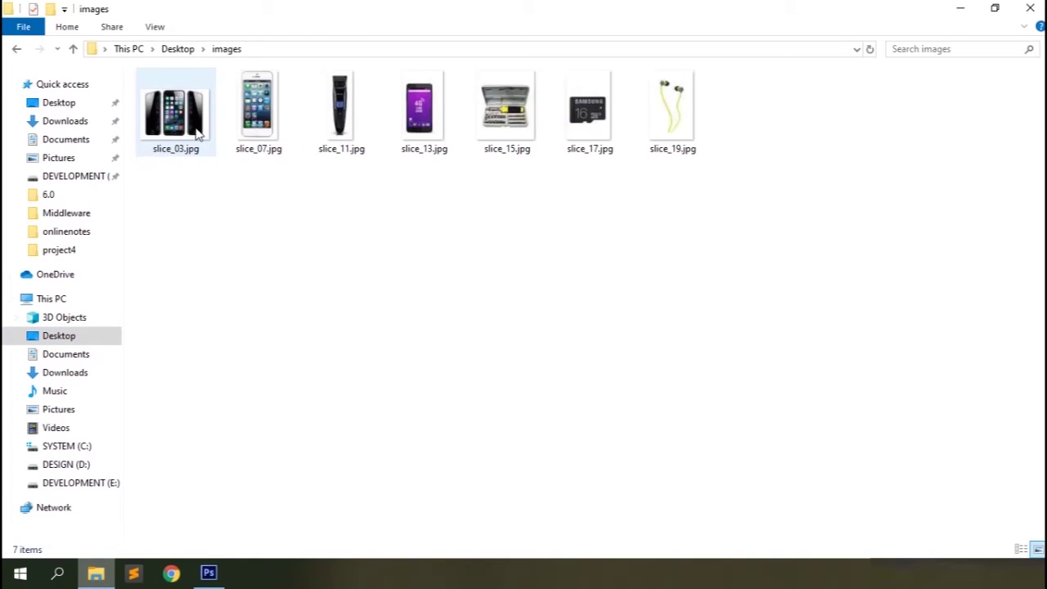
pyautogui.moveTo(196, 135)
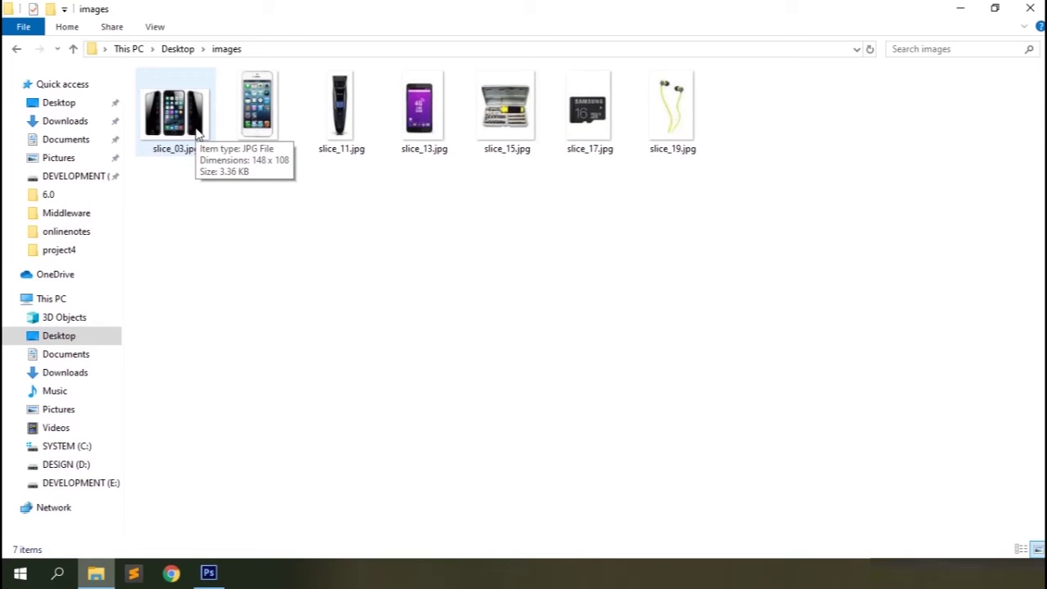
# Step: Permanently delete the images folder from the Desktop and return to Photoshop
pyautogui.click(193, 51)
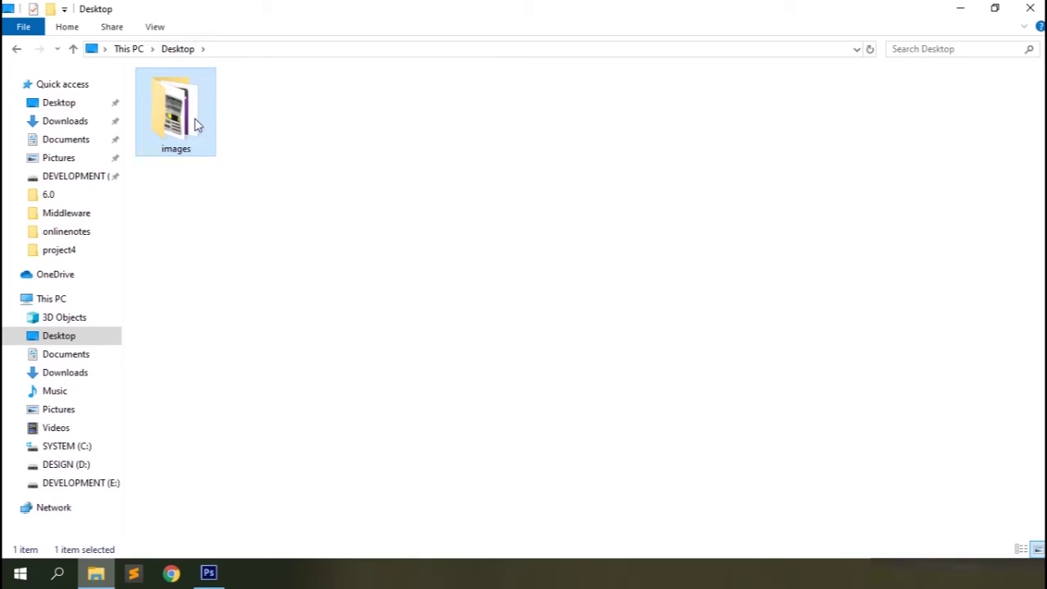
pyautogui.hotkey('shift', 'Delete')
pyautogui.press('Return')
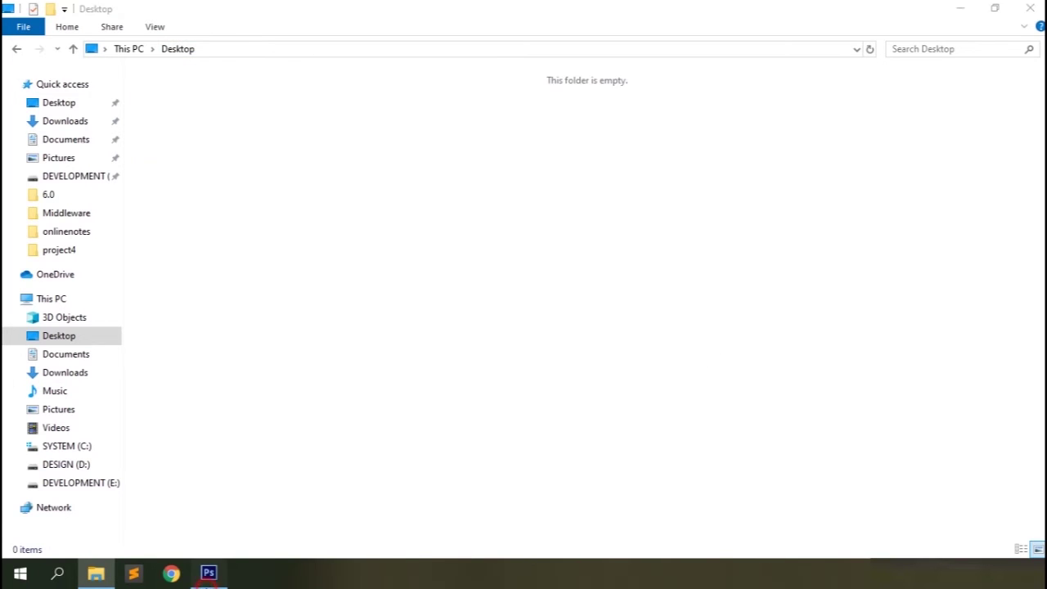
pyautogui.click(208, 573)
pyautogui.click(40, 10)
# Step: Save for Web as HTML and Images with All Slices to the Desktop
pyautogui.click(81, 216)
pyautogui.click(563, 542)
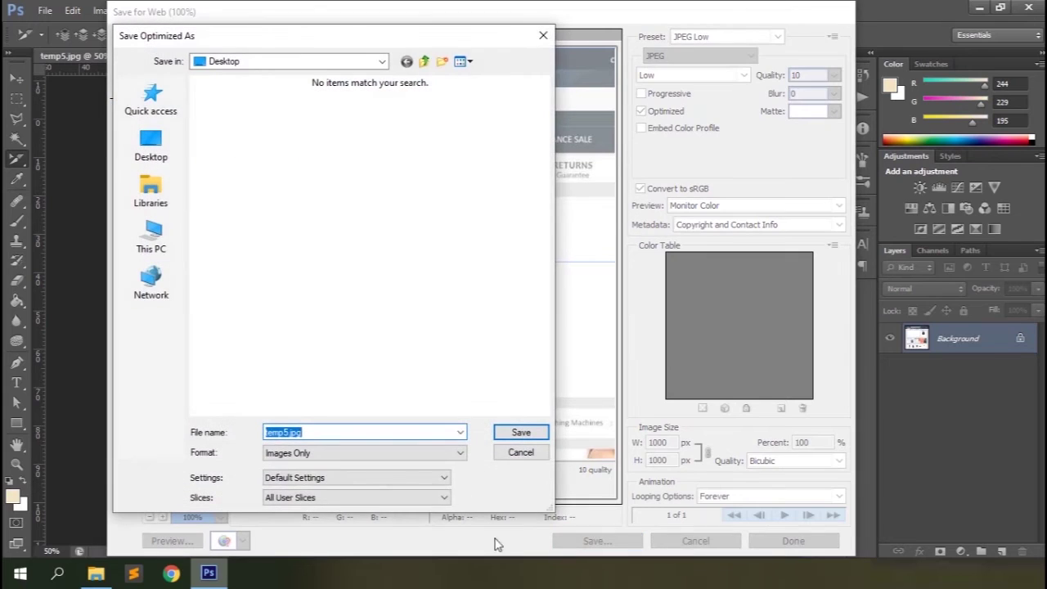
pyautogui.click(342, 457)
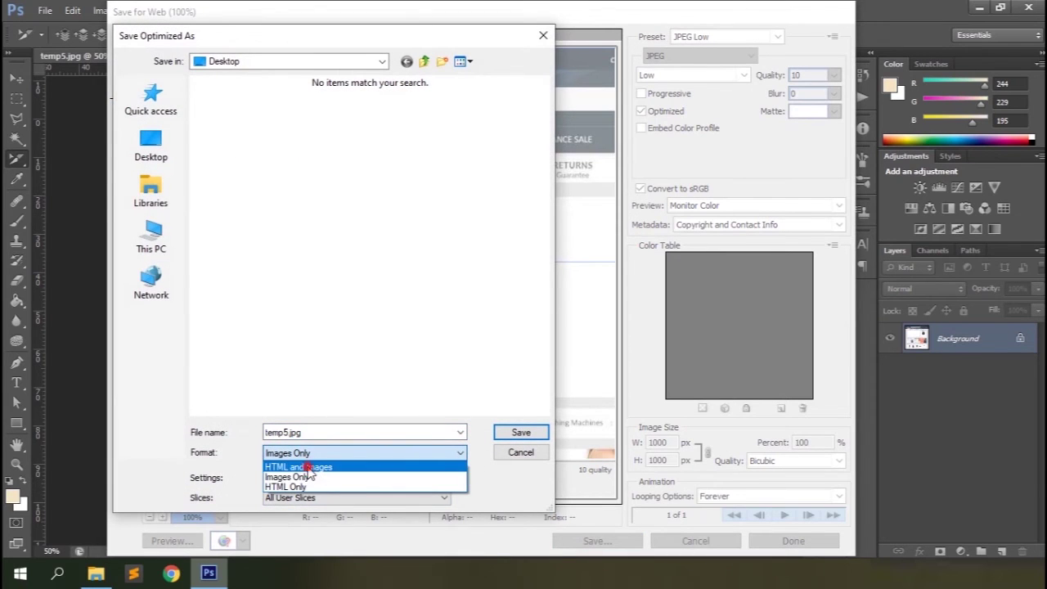
pyautogui.click(304, 467)
pyautogui.click(292, 501)
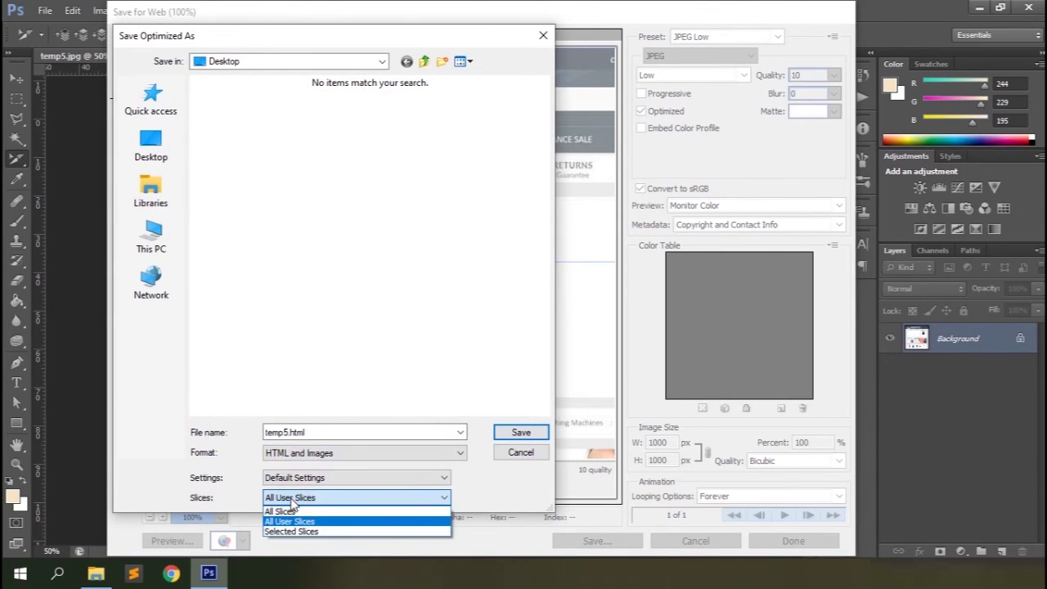
pyautogui.click(282, 511)
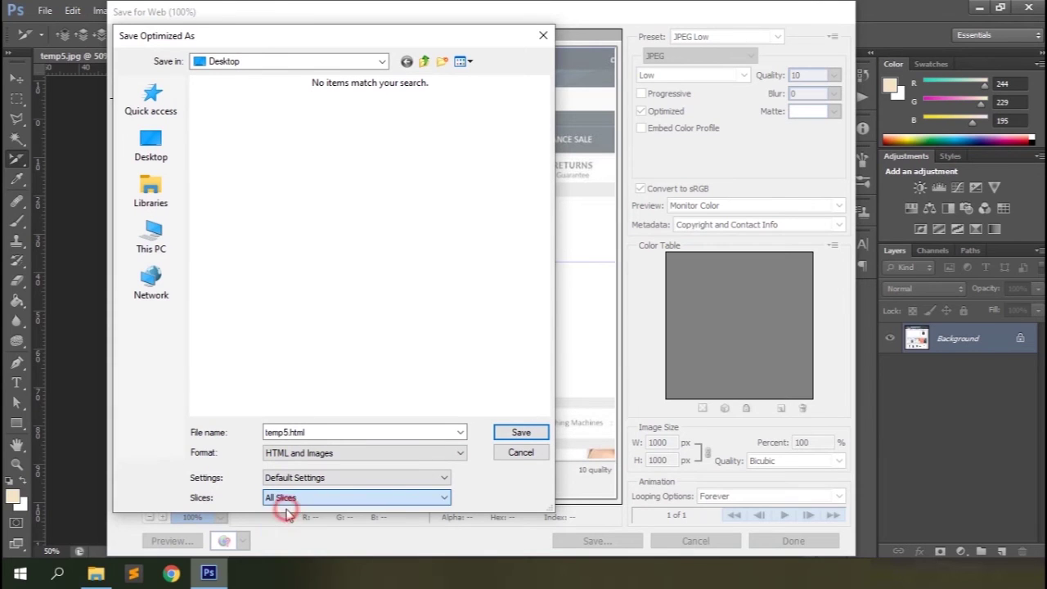
pyautogui.click(519, 434)
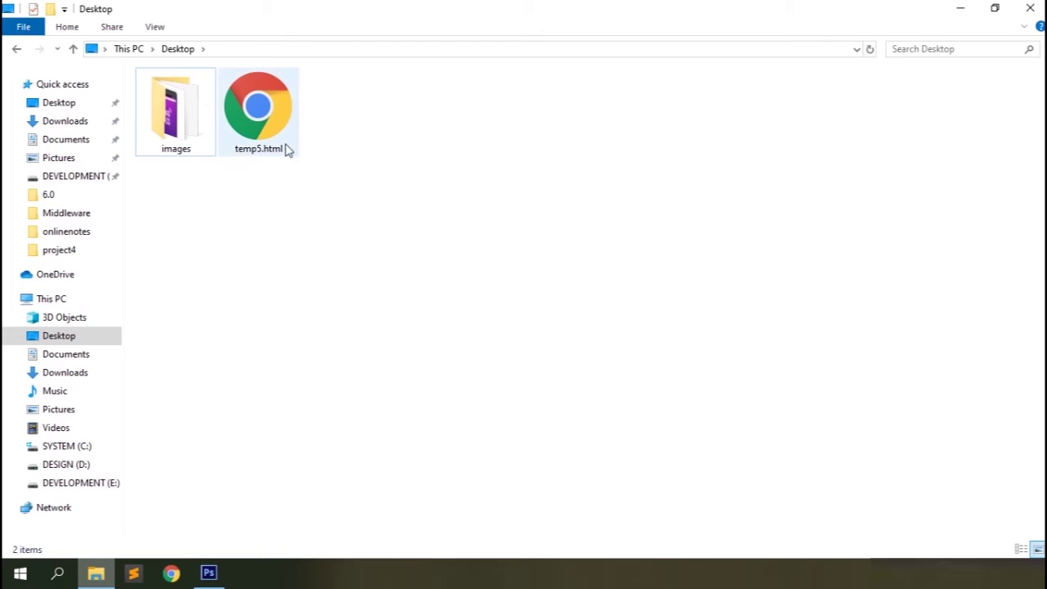
# Step: Check the exported images folder, then open the Desktop's temp5.html in Chrome
pyautogui.click(250, 111)
pyautogui.doubleClick(189, 120)
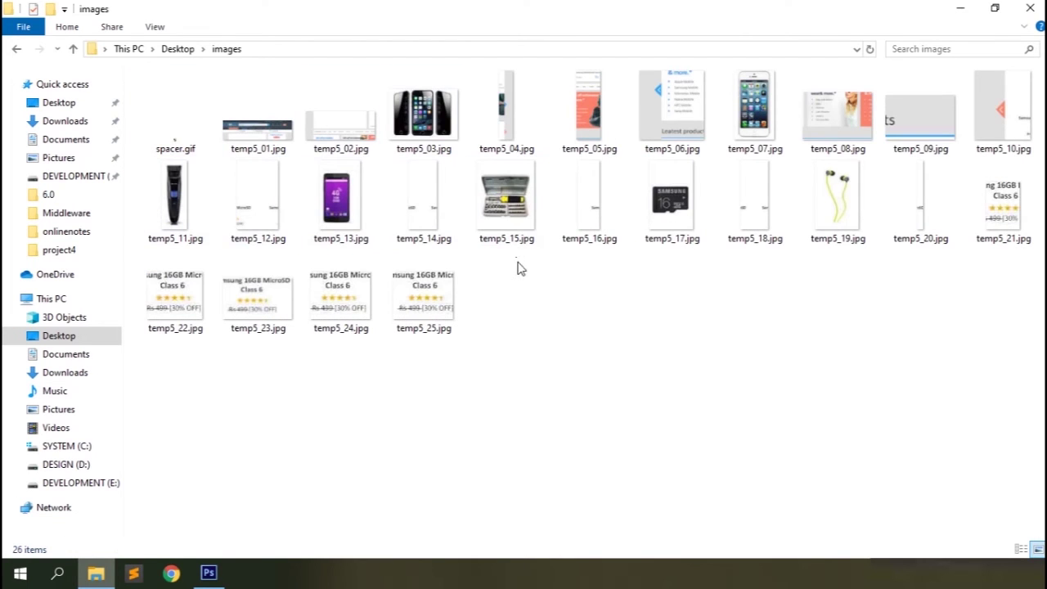
pyautogui.moveTo(272, 216)
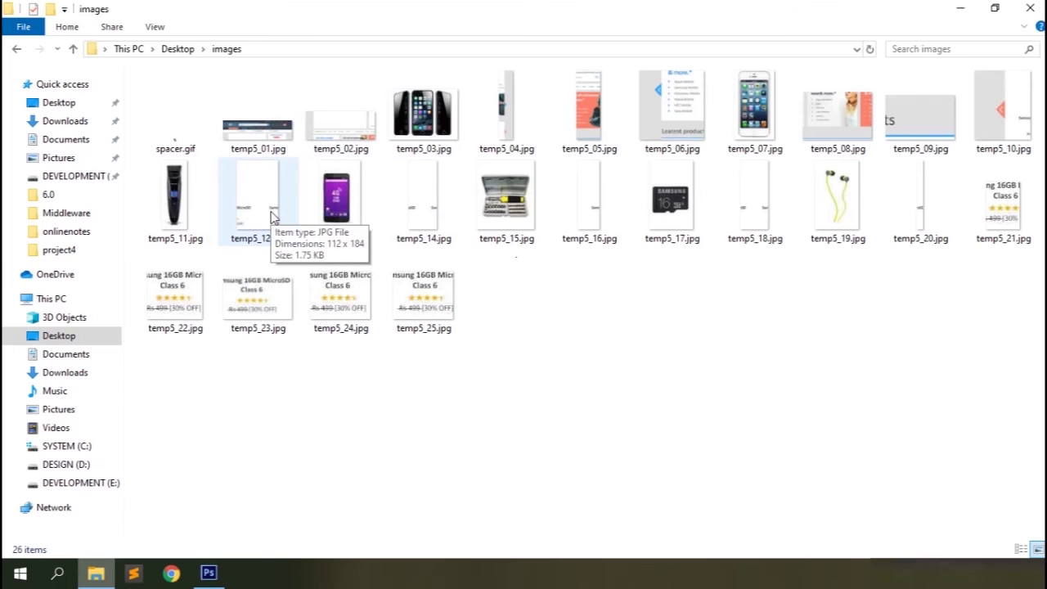
pyautogui.click(178, 48)
pyautogui.doubleClick(251, 90)
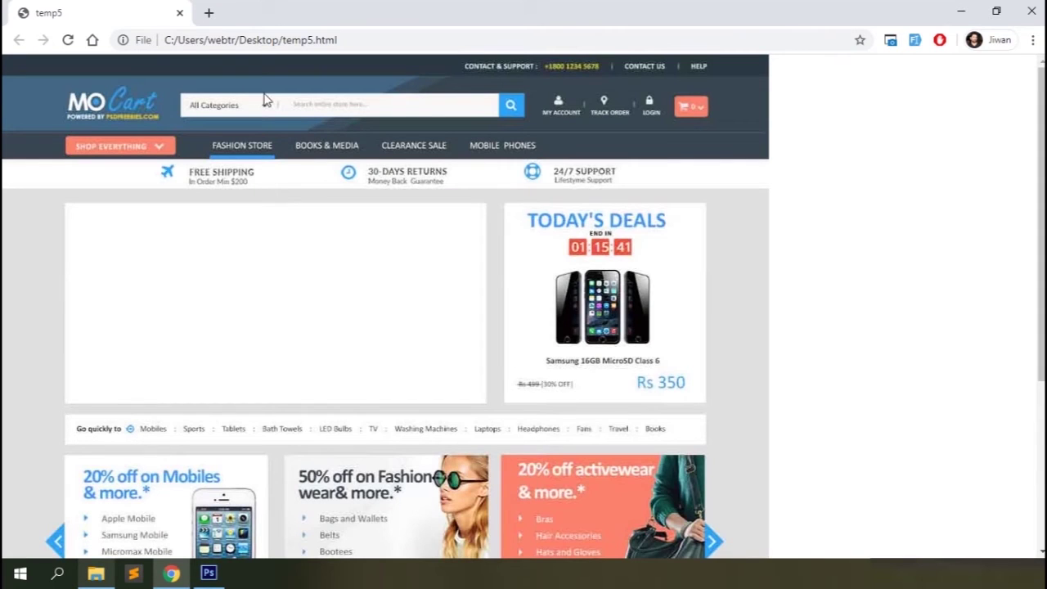
# Step: Review the rendered temp5.html page and its table-based HTML source in Chrome
pyautogui.scroll(-3, 451, 349)
pyautogui.scroll(3, 451, 348)
pyautogui.rightClick(809, 218)
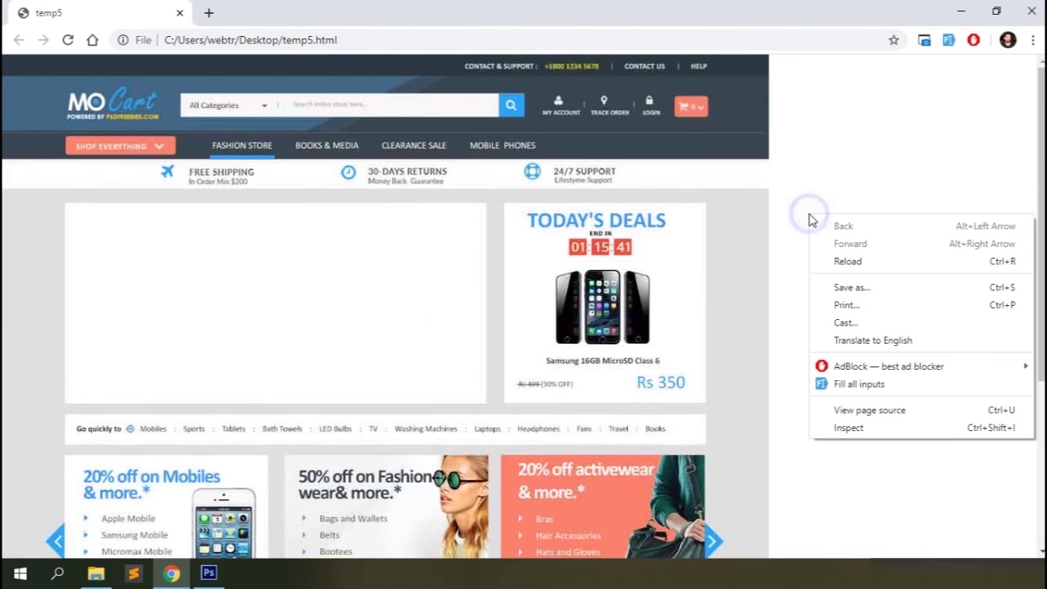
pyautogui.click(826, 407)
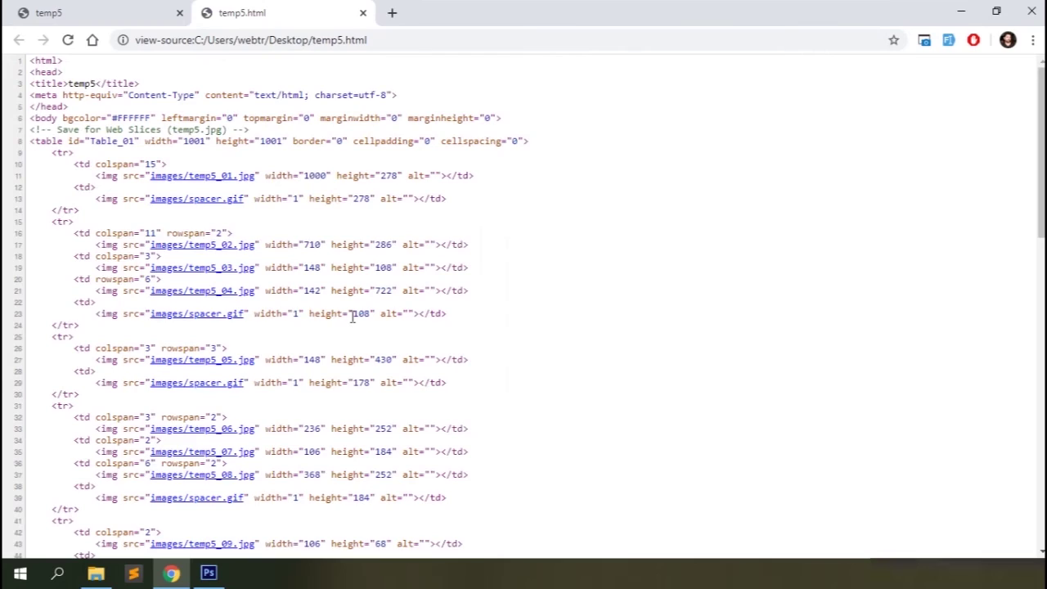
pyautogui.scroll(-1, 352, 315)
pyautogui.scroll(1, 352, 315)
pyautogui.scroll(-3, 196, 398)
pyautogui.scroll(-9, 196, 398)
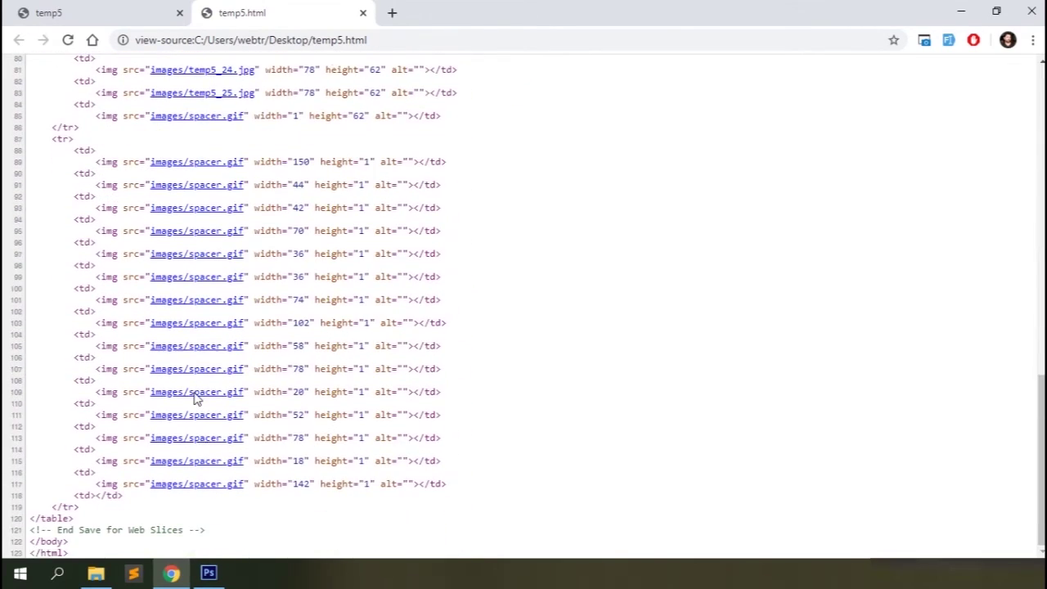
pyautogui.scroll(3, 194, 397)
pyautogui.click(129, 10)
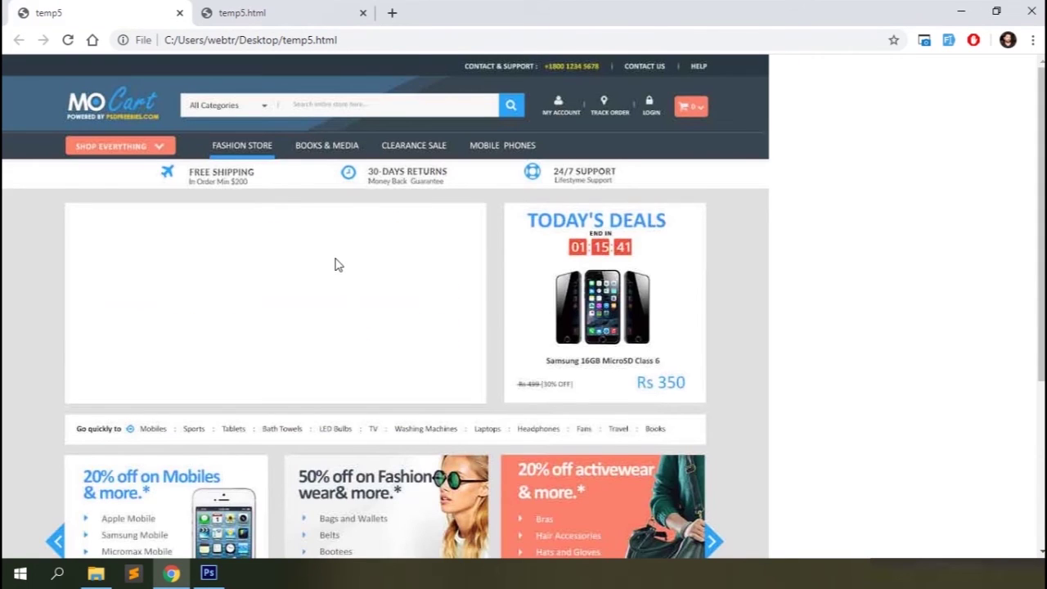
pyautogui.scroll(-3, 334, 264)
# Step: Permanently delete the exported images folder and temp5.html from the Desktop
pyautogui.hotkey('alt', 'Tab')
pyautogui.moveTo(477, 167); pyautogui.dragTo(196, 139)
pyautogui.hotkey('shift', 'Delete')
pyautogui.press('Return')
pyautogui.click(208, 572)
# Step: Export the sliced mockup from Save for Web as HTML Only to temp5.html on the Desktop
pyautogui.click(43, 10)
pyautogui.click(147, 221)
pyautogui.click(606, 543)
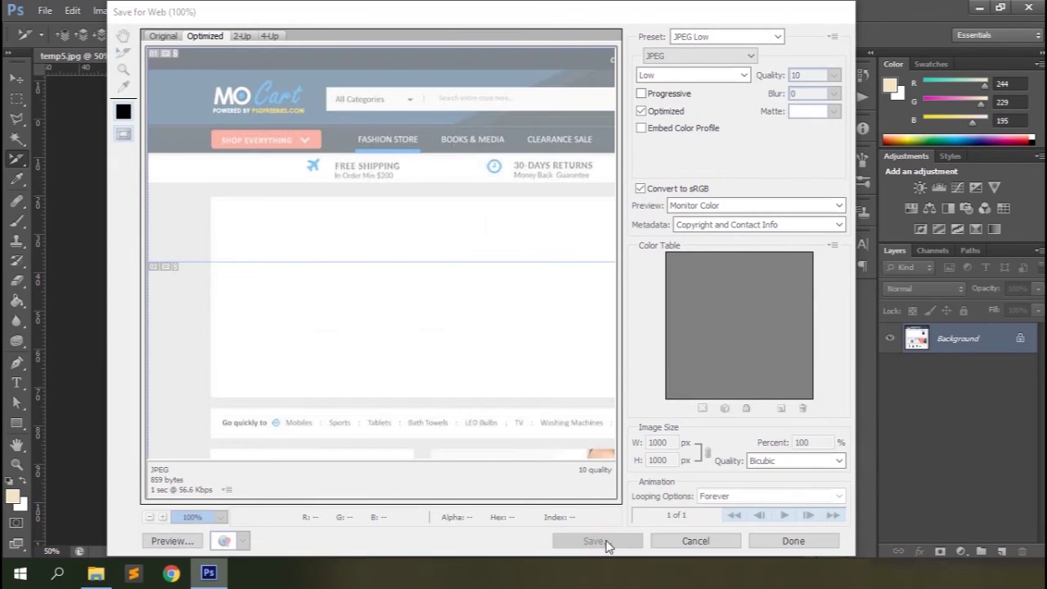
pyautogui.click(364, 453)
pyautogui.click(310, 491)
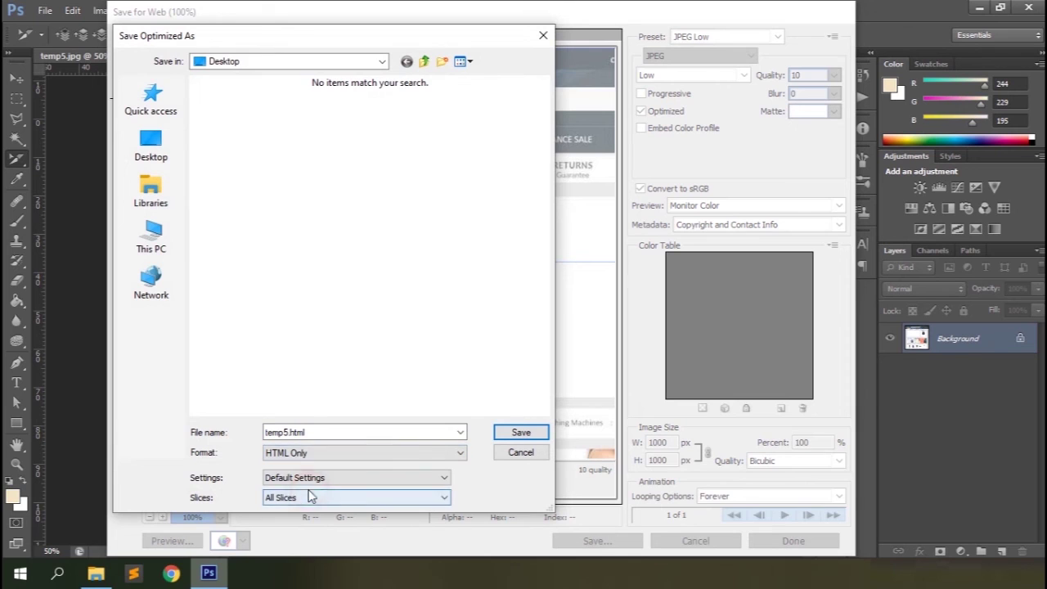
pyautogui.click(523, 434)
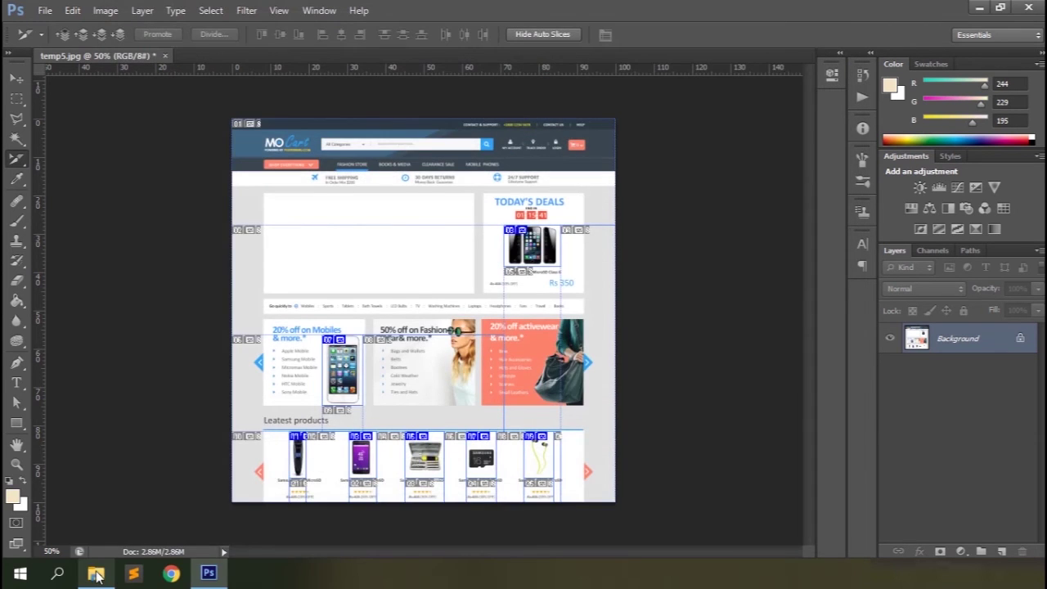
# Step: Preview the HTML-only temp5.html with its empty image placeholders in Chrome, then permanently delete it
pyautogui.click(96, 575)
pyautogui.click(191, 145)
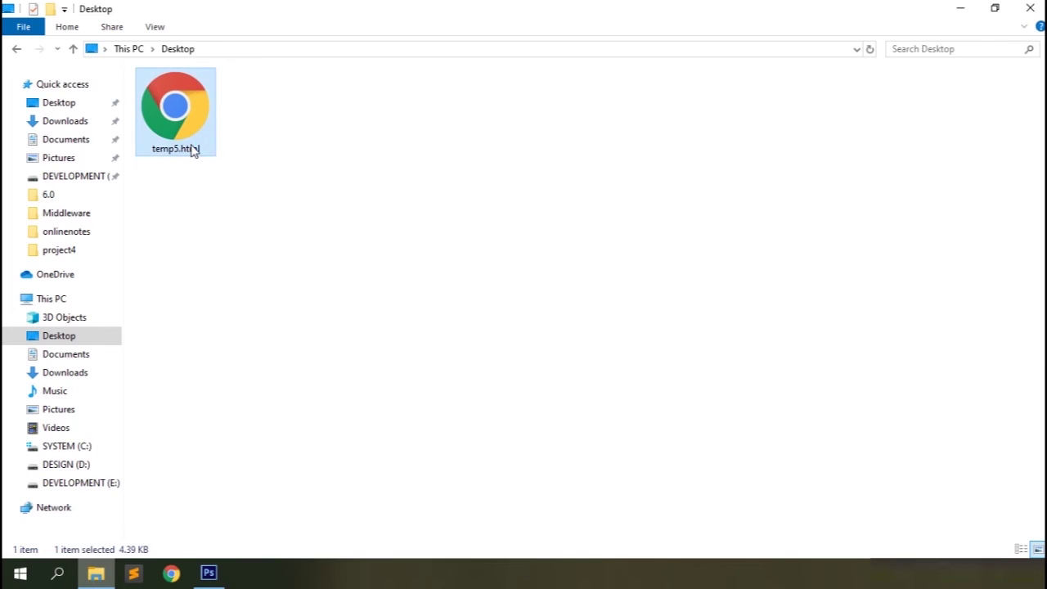
pyautogui.doubleClick(192, 148)
pyautogui.scroll(-3, 436, 376)
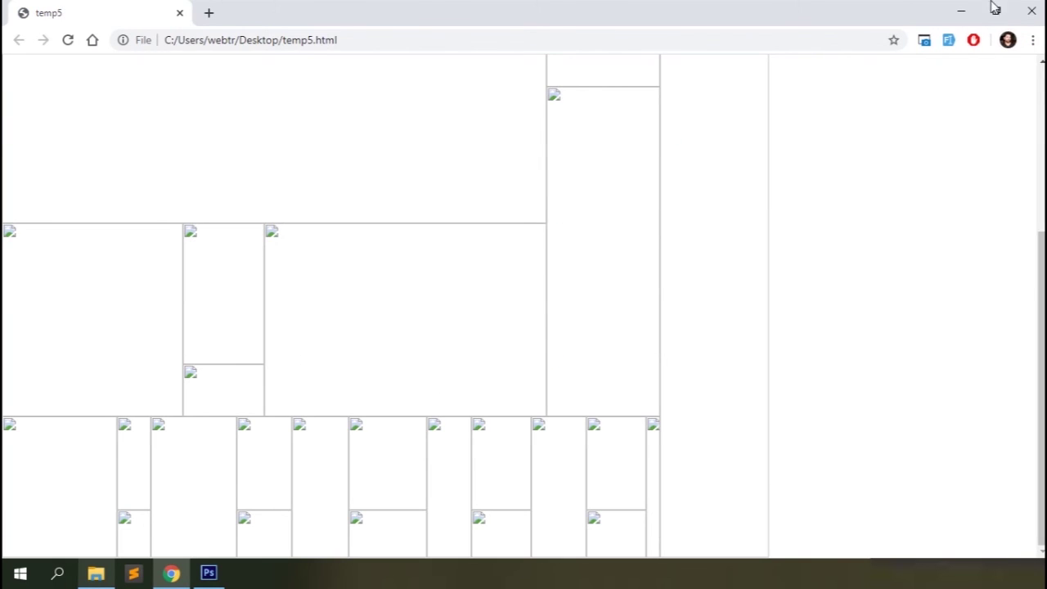
pyautogui.click(1032, 11)
pyautogui.hotkey('shift', 'Delete')
pyautogui.press('Return')
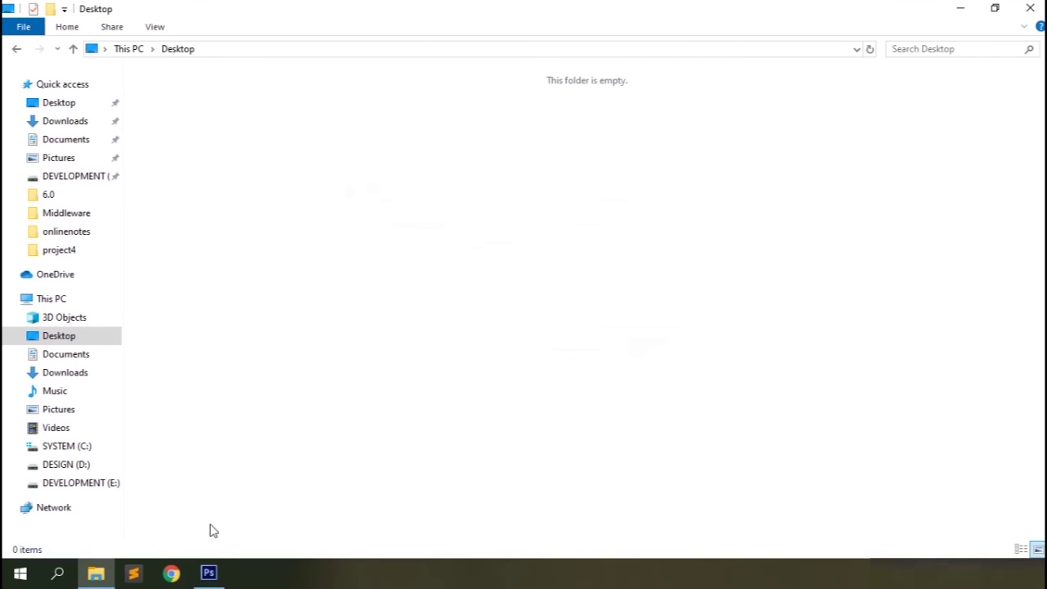
pyautogui.click(209, 572)
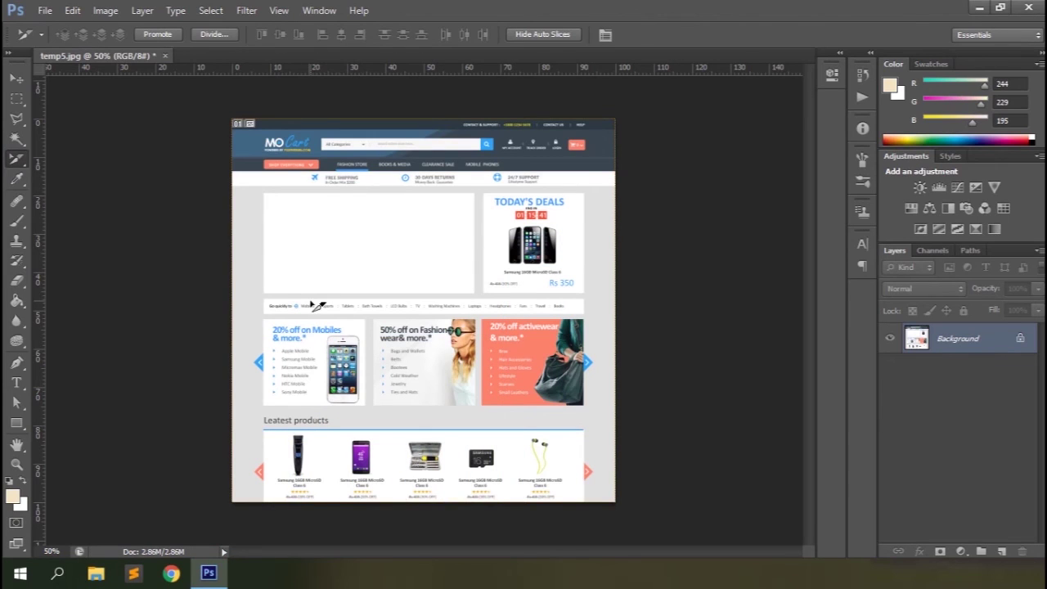
# Step: Switch to the Slice Tool from the Crop flyout and bring up the mockup's slice context menu
pyautogui.click(19, 162)
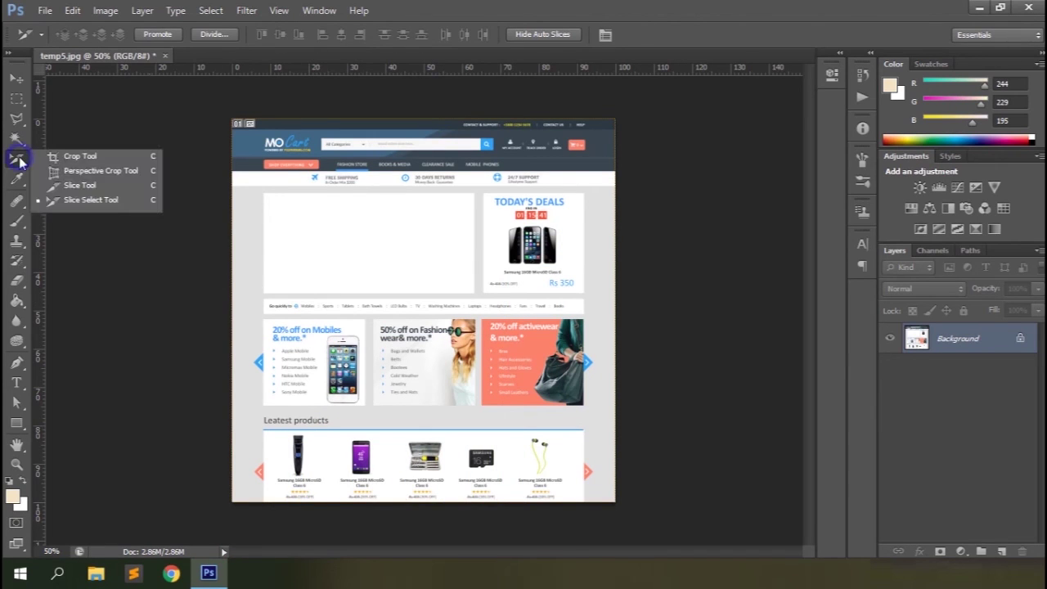
pyautogui.click(79, 185)
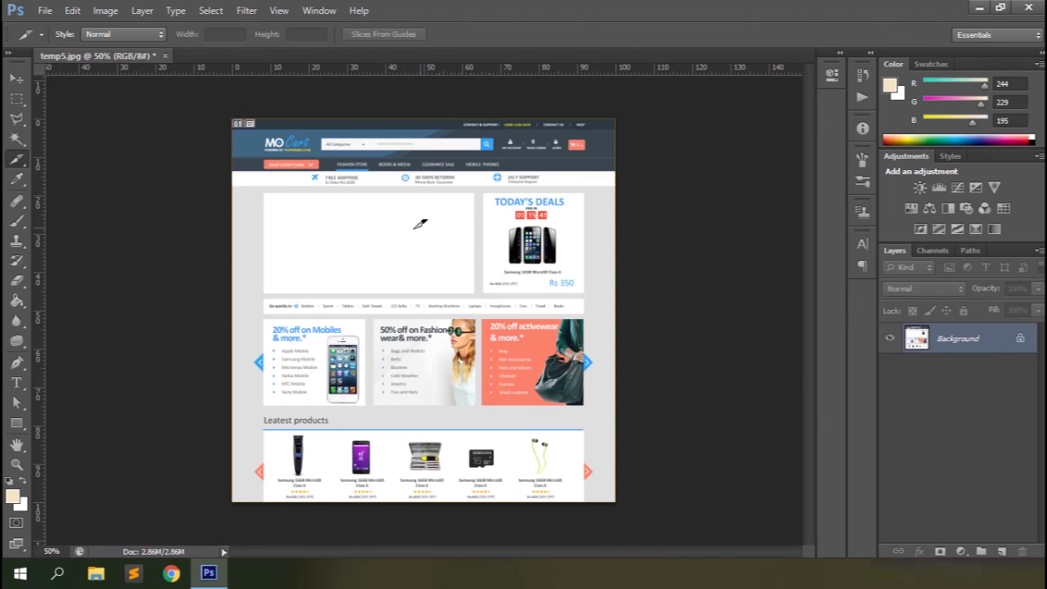
pyautogui.rightClick(390, 254)
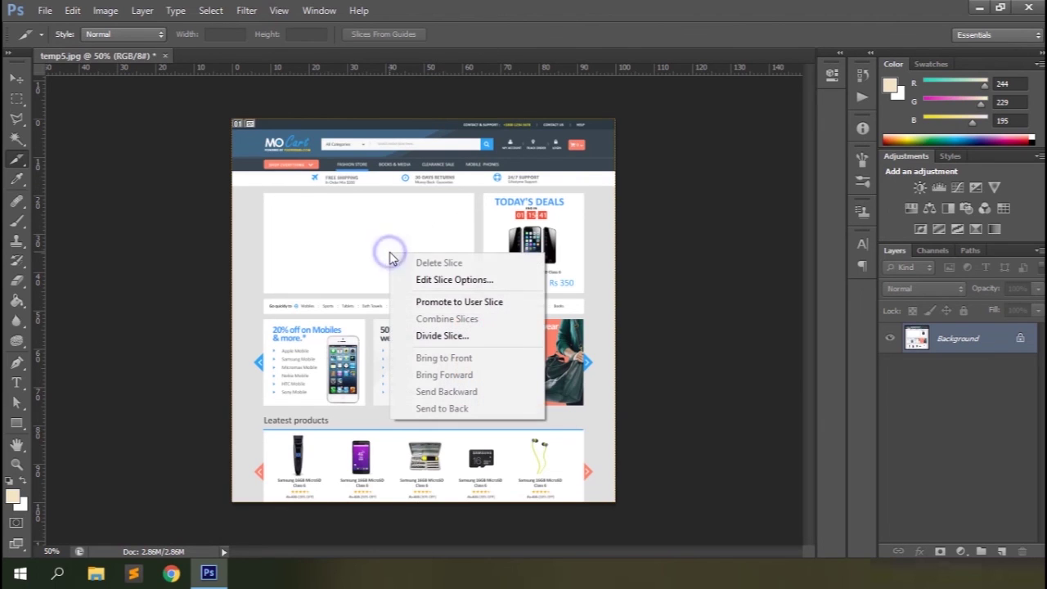
# Step: Divide the single slice into 2 slices down and 2 across, then return to Save for Web
pyautogui.click(458, 337)
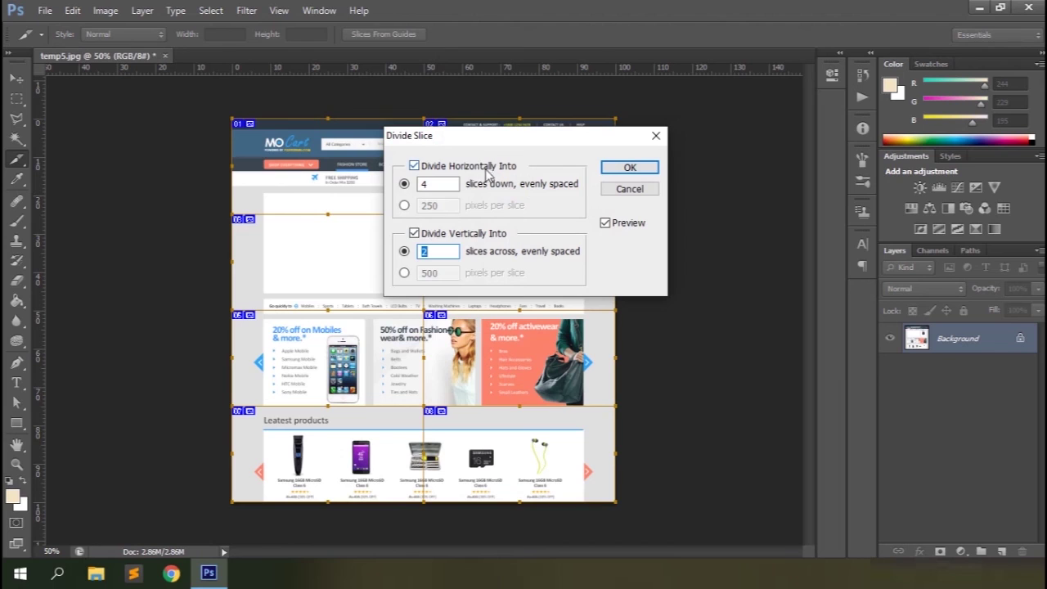
pyautogui.moveTo(477, 136); pyautogui.dragTo(610, 140)
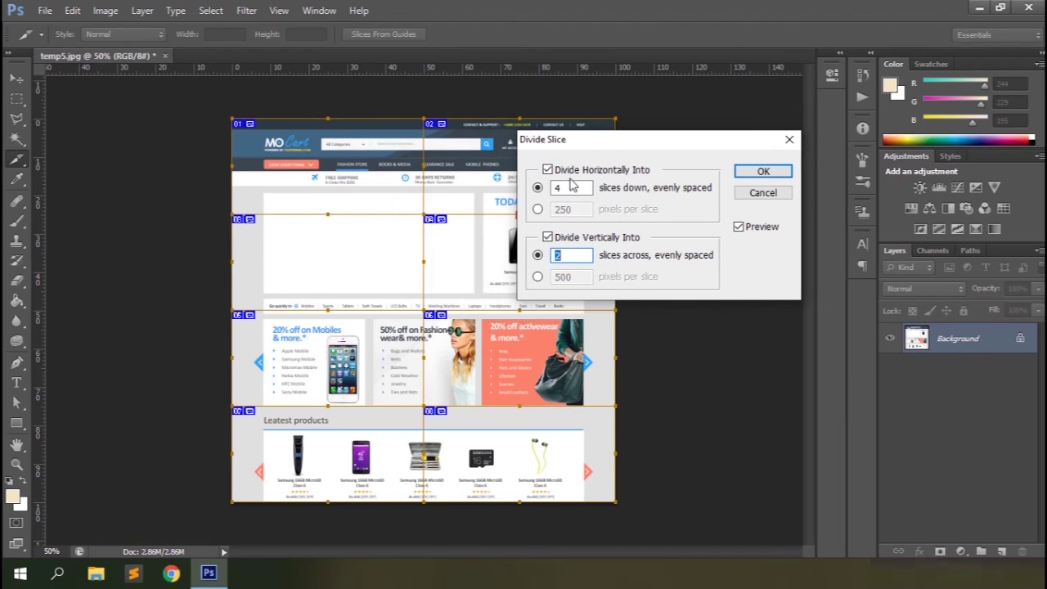
pyautogui.doubleClick(553, 189)
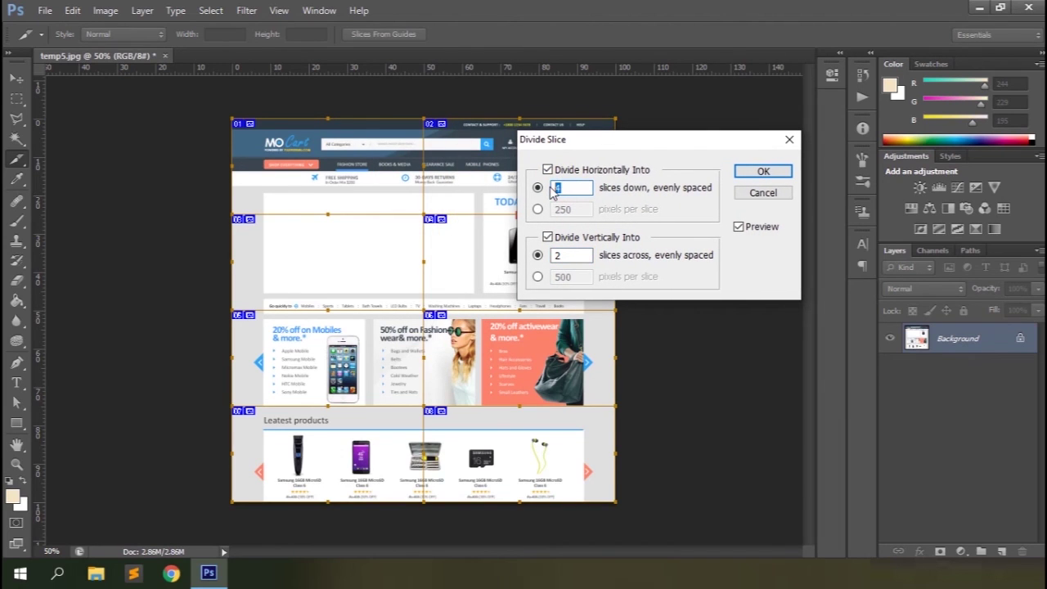
pyautogui.write('2')
pyautogui.doubleClick(564, 255)
pyautogui.write('2')
pyautogui.click(759, 172)
pyautogui.click(47, 10)
pyautogui.click(75, 223)
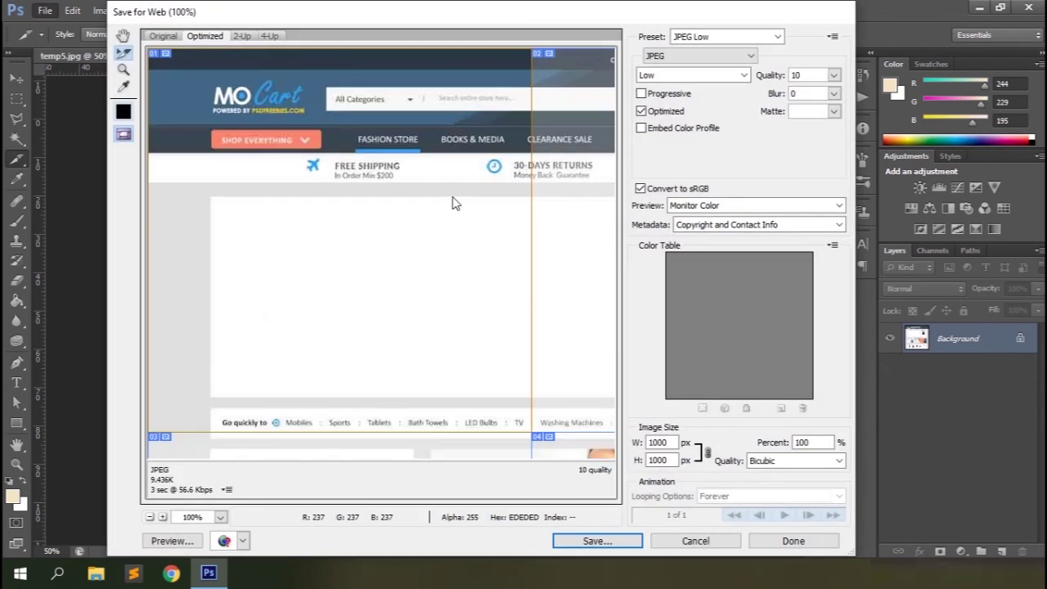
pyautogui.click(727, 74)
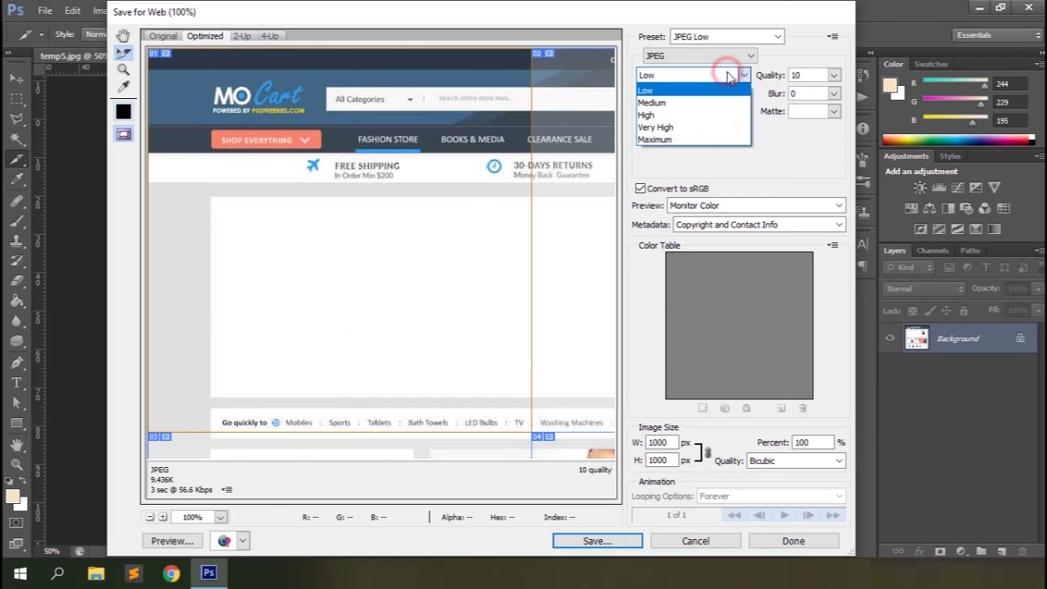
pyautogui.click(673, 139)
pyautogui.click(695, 540)
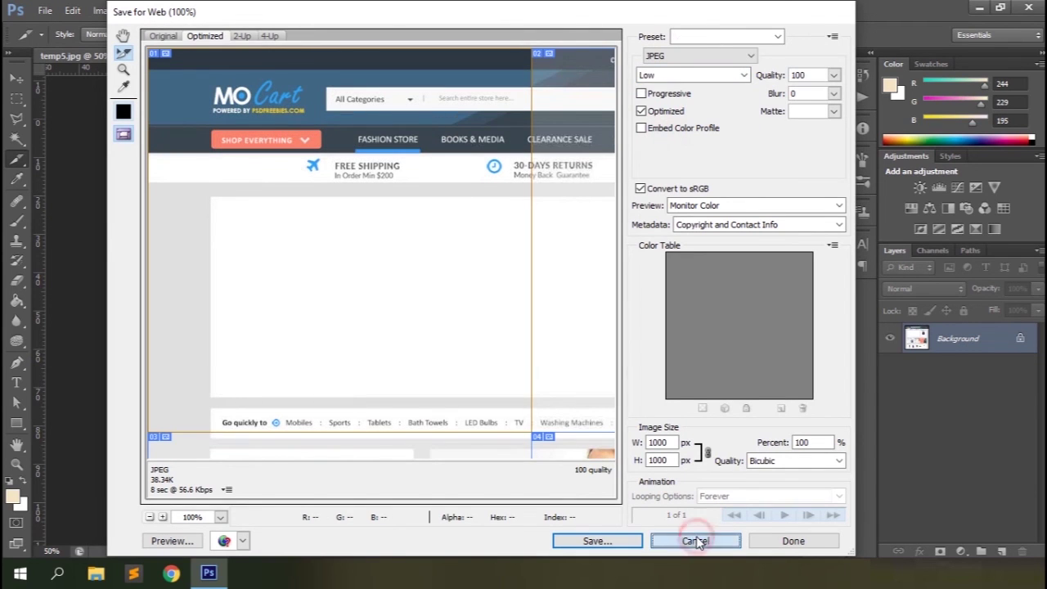